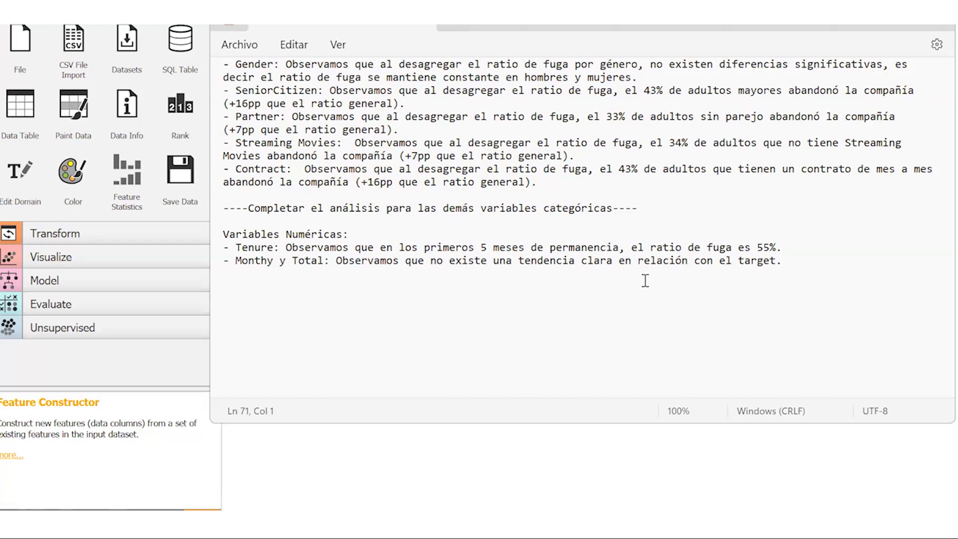
Step: Switch to the Orange workflow, add a Select Columns widget and connect it to the Feature Constructor output
{"action": "key", "text": "alt+Tab"}
{"action": "left_click_drag", "start_coordinate": [427, 190], "coordinate": [361, 196]}
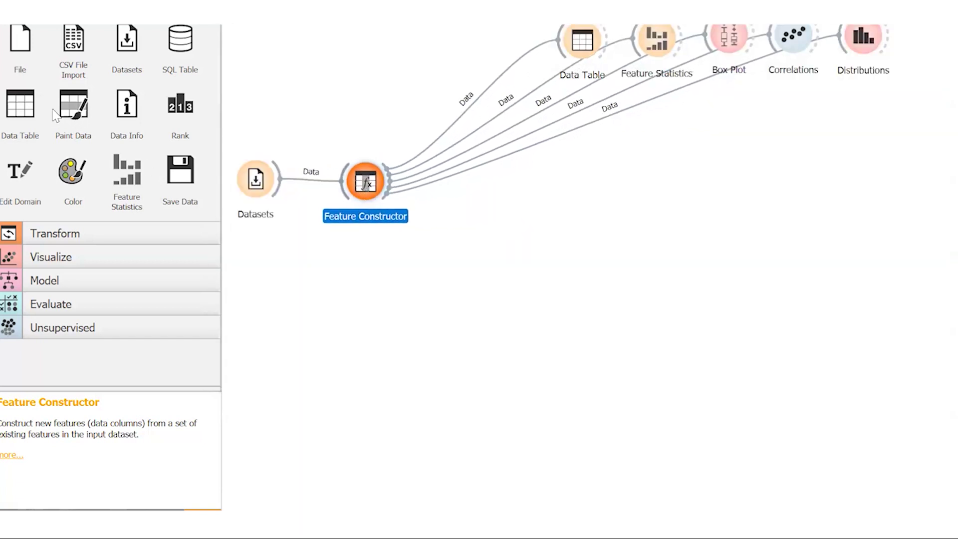
{"action": "left_click", "coordinate": [89, 243]}
{"action": "left_click_drag", "start_coordinate": [73, 70], "coordinate": [489, 220]}
{"action": "left_click_drag", "start_coordinate": [390, 184], "coordinate": [487, 222]}
Step: Rename the Select Columns widget as "1ra selección de variables"
{"action": "right_click", "coordinate": [492, 227]}
{"action": "left_click", "coordinate": [532, 250]}
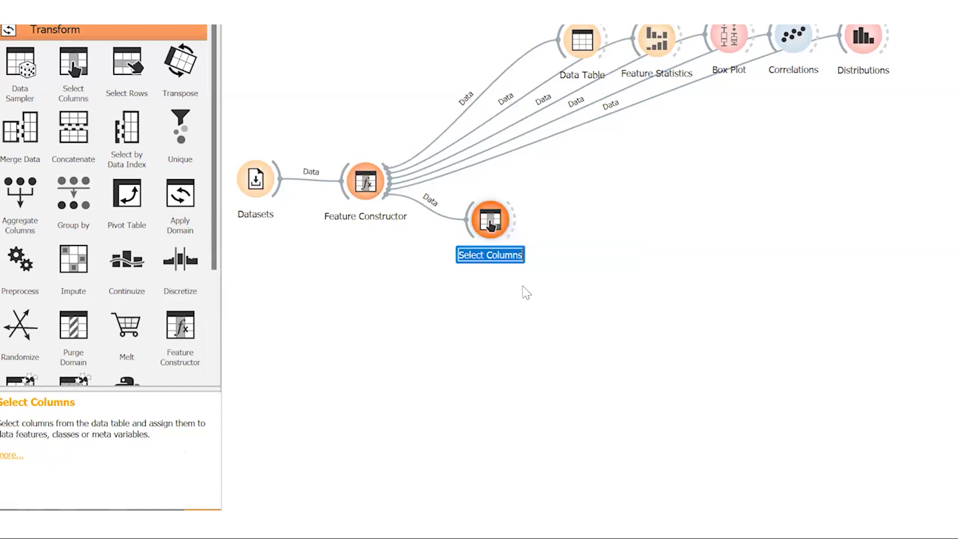
{"action": "type", "text": "1ra sele"}
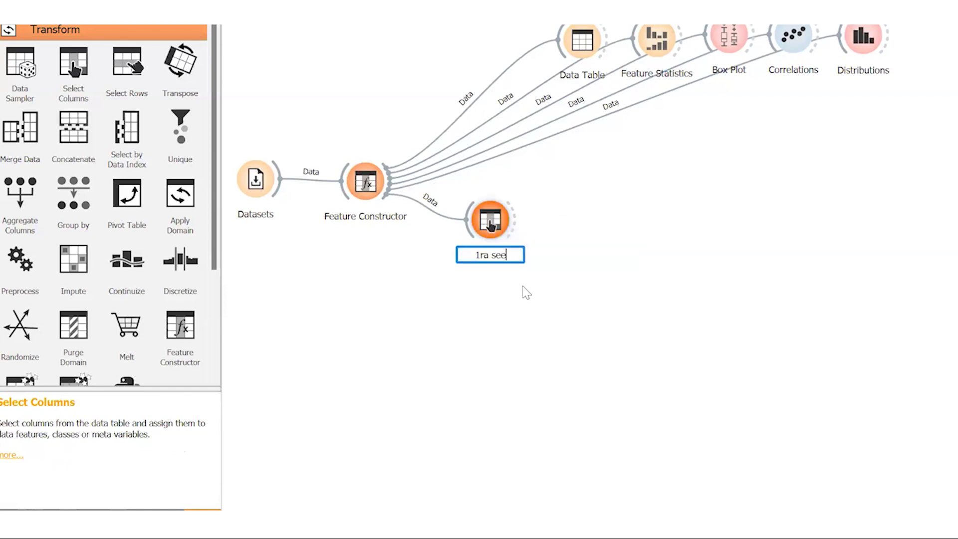
{"action": "type", "text": "cción de variables"}
{"action": "key", "text": "Return"}
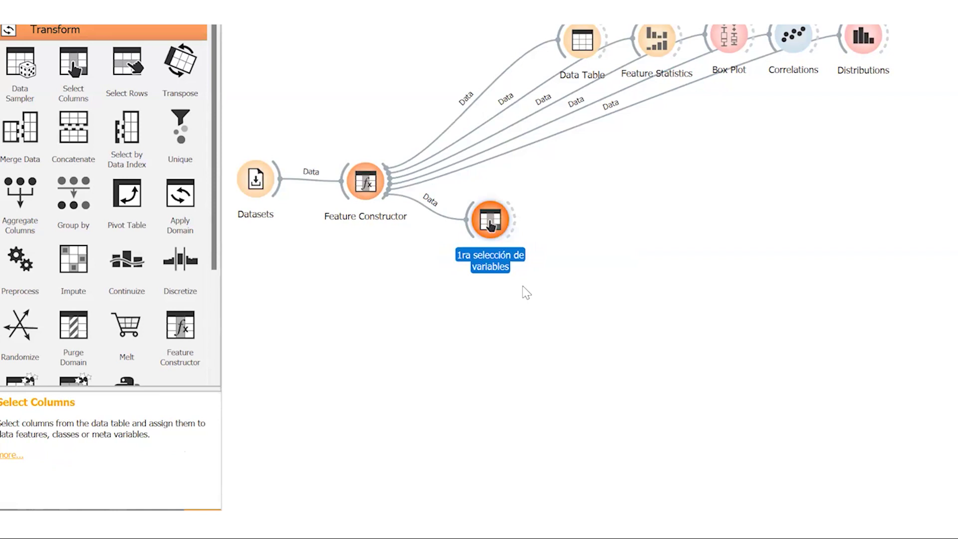
Step: Open the "1ra selección de variables" widget and move all features, the Churn target and the customerID meta to the ignored variables
{"action": "double_click", "coordinate": [499, 223]}
{"action": "left_click_drag", "start_coordinate": [620, 123], "coordinate": [589, 264]}
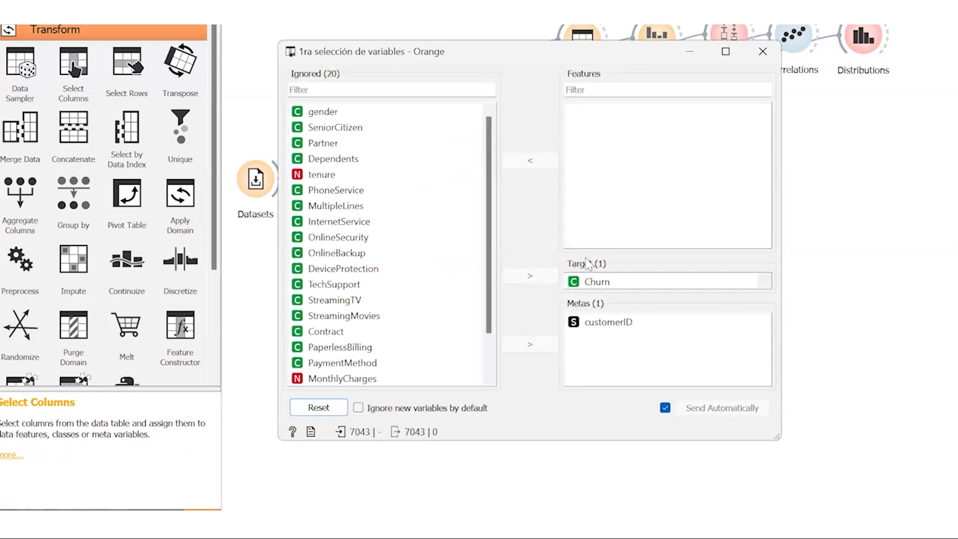
{"action": "double_click", "coordinate": [596, 282]}
{"action": "left_click", "coordinate": [574, 322]}
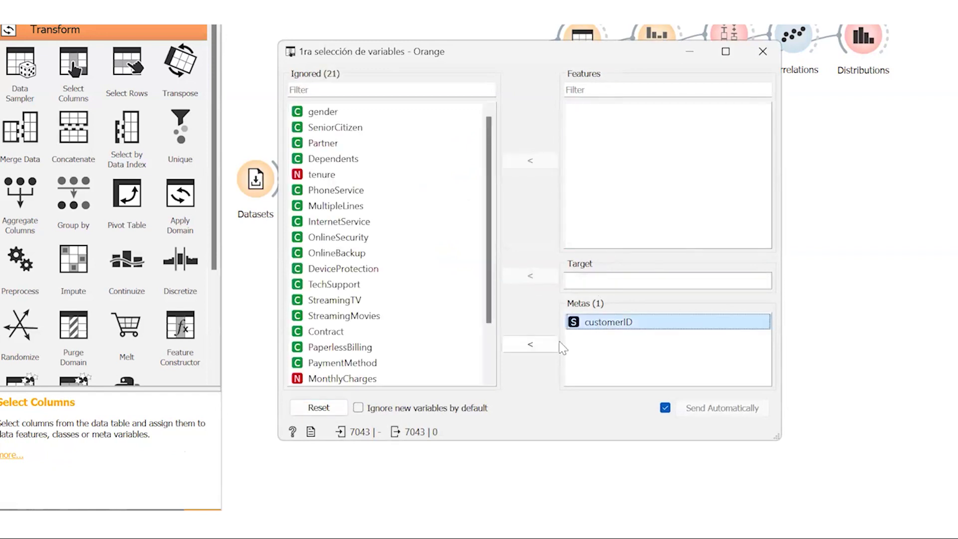
{"action": "left_click", "coordinate": [530, 345]}
Step: Assign Churn as the target variable and customerID as a meta variable
{"action": "scroll", "coordinate": [418, 237], "scroll_direction": "down", "scroll_amount": 3}
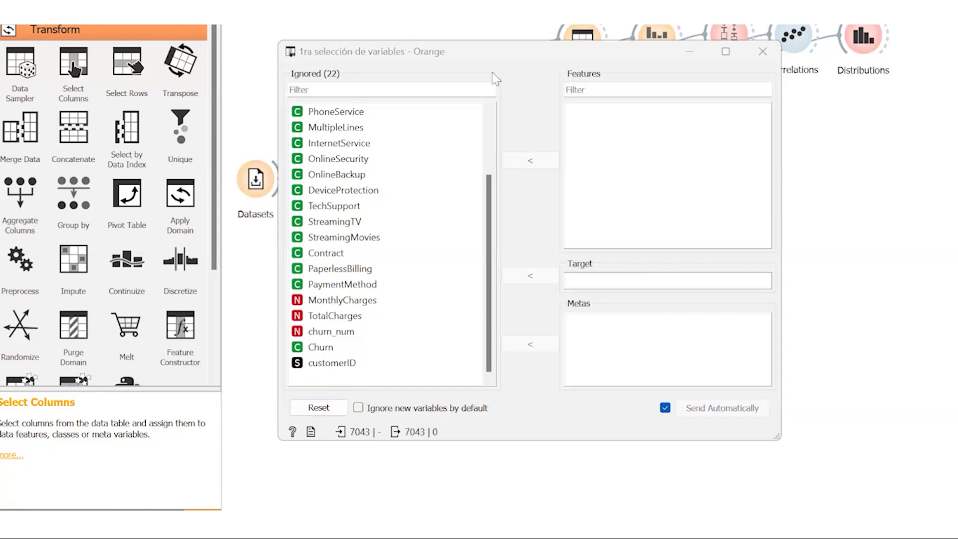
{"action": "left_click", "coordinate": [351, 346]}
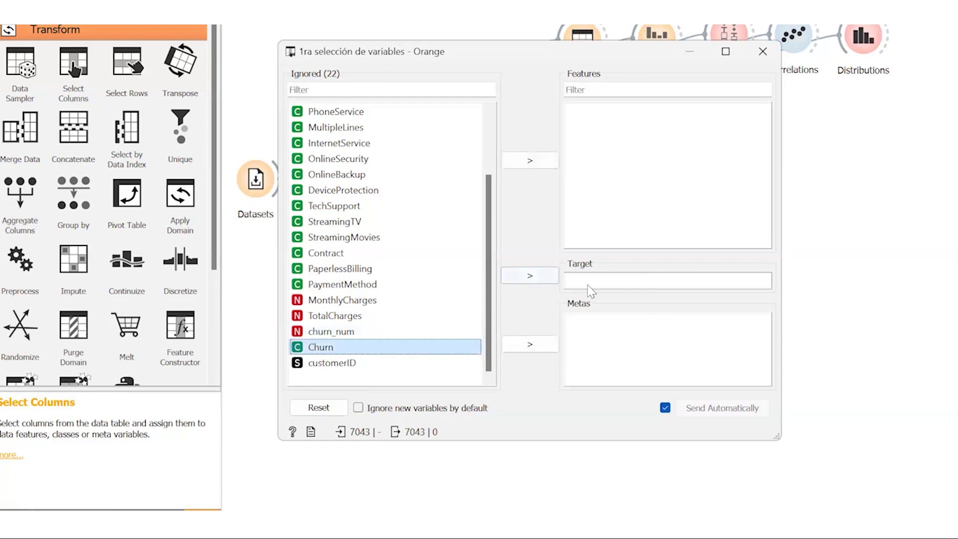
{"action": "left_click_drag", "start_coordinate": [588, 286], "coordinate": [589, 283]}
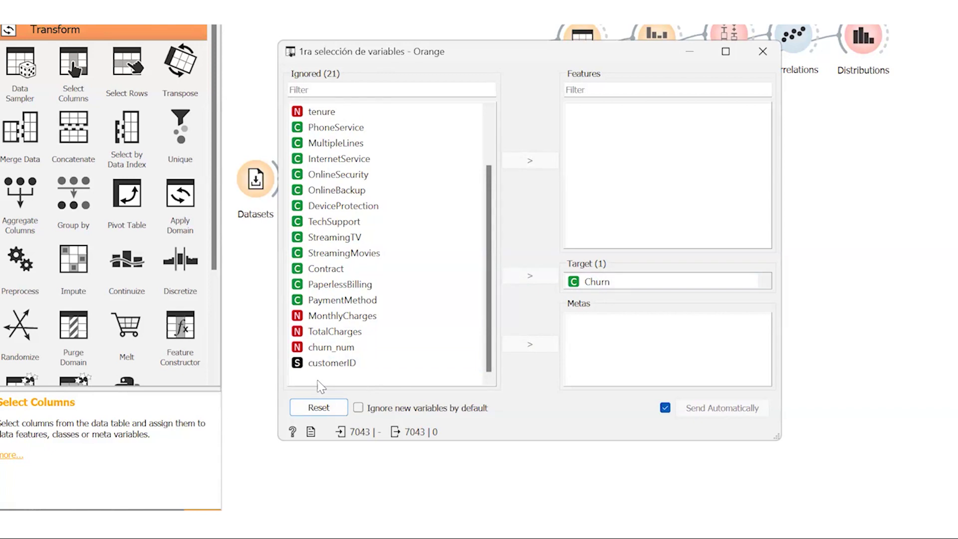
{"action": "left_click_drag", "start_coordinate": [330, 363], "coordinate": [607, 330]}
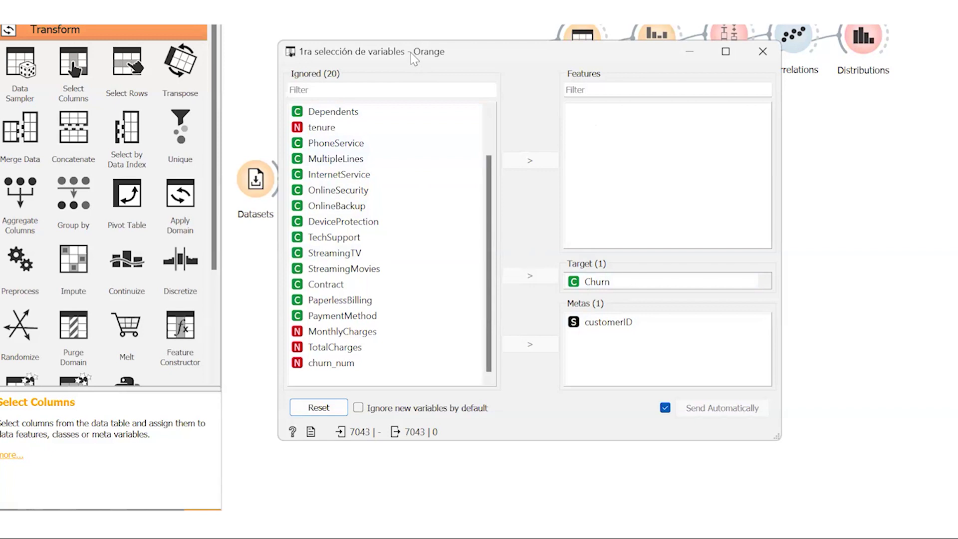
Step: Show the "Caso de Uso Fuga de Telecomunica" notes beside the variable selection window to compare the findings with the ignored variables
{"action": "left_click_drag", "start_coordinate": [413, 58], "coordinate": [578, 85]}
{"action": "left_click", "coordinate": [714, 424]}
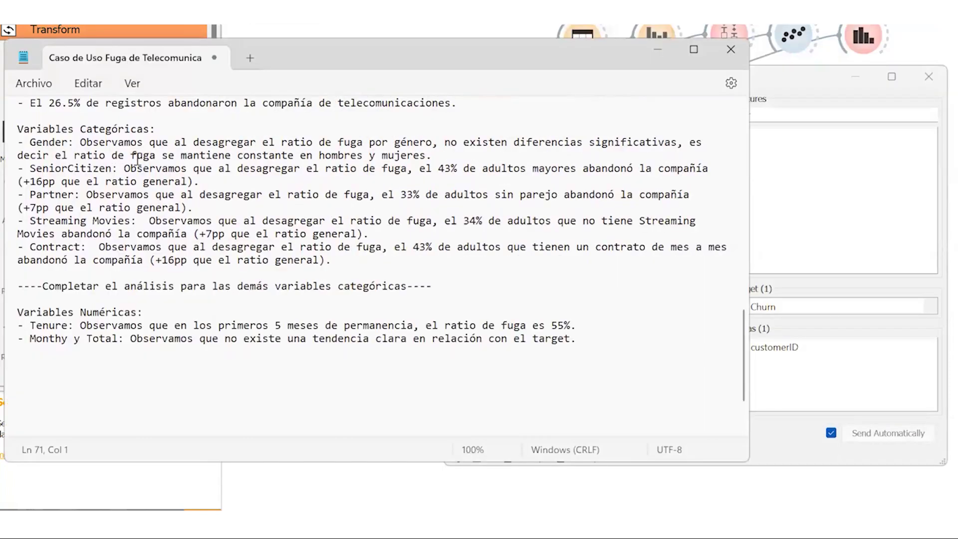
{"action": "left_click", "coordinate": [783, 237]}
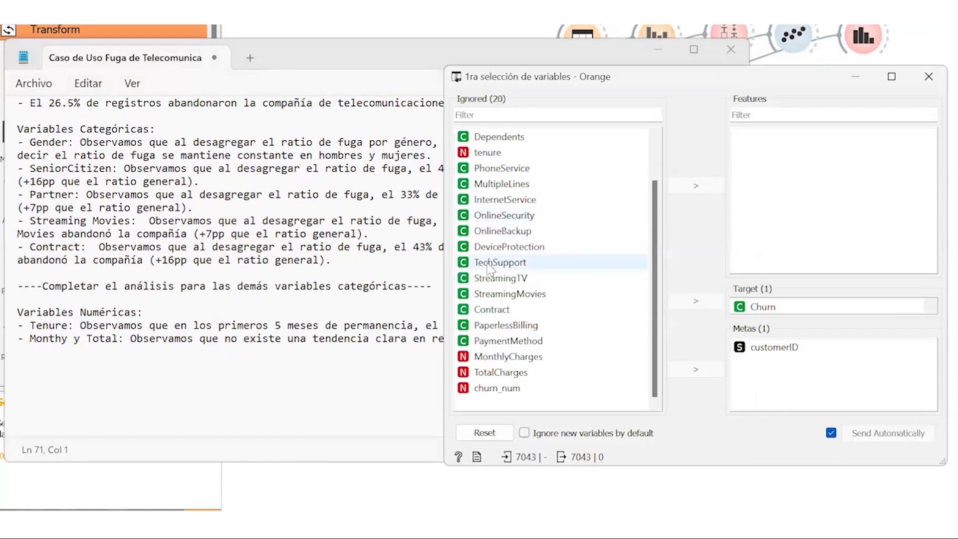
{"action": "scroll", "coordinate": [507, 263], "scroll_direction": "up", "scroll_amount": 1}
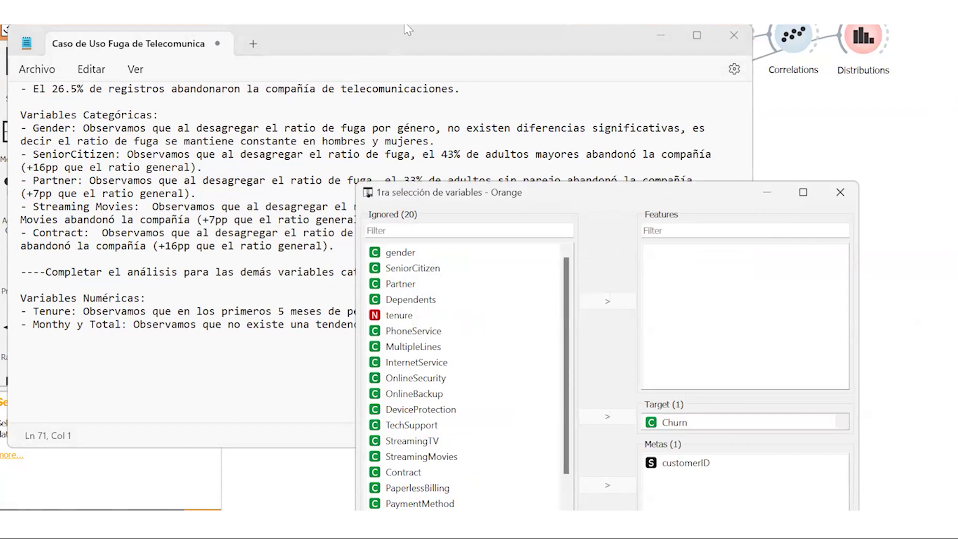
Step: Add the categorical variables SeniorCitizen, Partner, StreamingTV and Contract to the features
{"action": "double_click", "coordinate": [413, 268]}
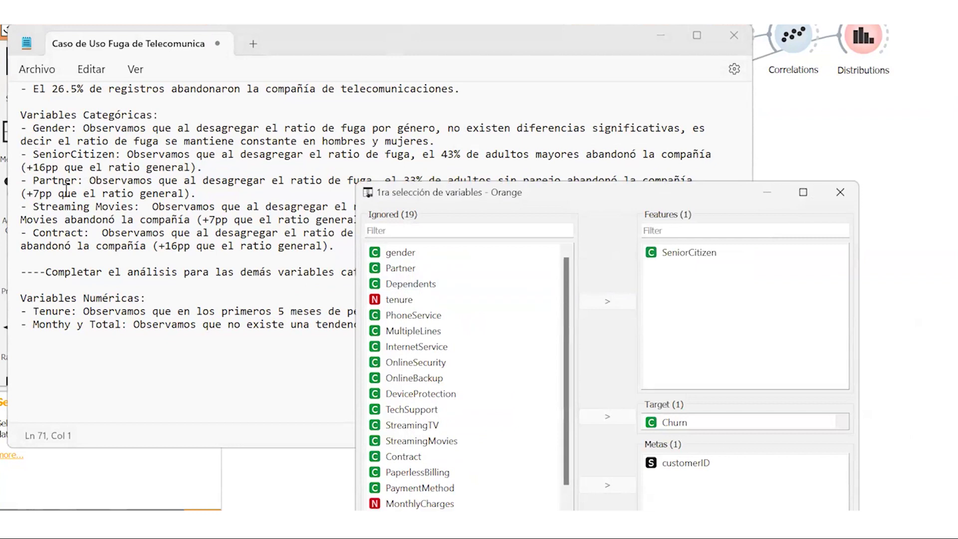
{"action": "left_click", "coordinate": [390, 282]}
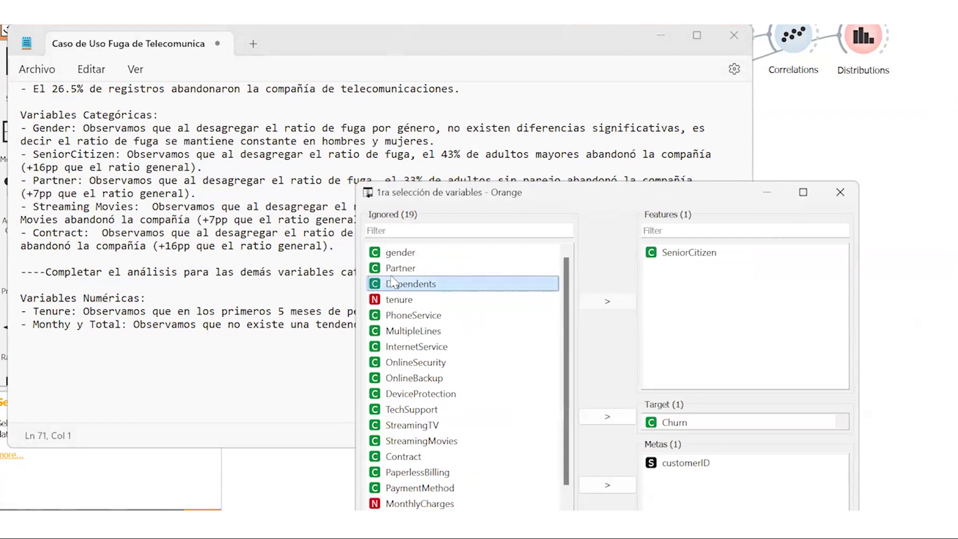
{"action": "left_click", "coordinate": [394, 268]}
{"action": "left_click", "coordinate": [592, 302]}
{"action": "double_click", "coordinate": [412, 409]}
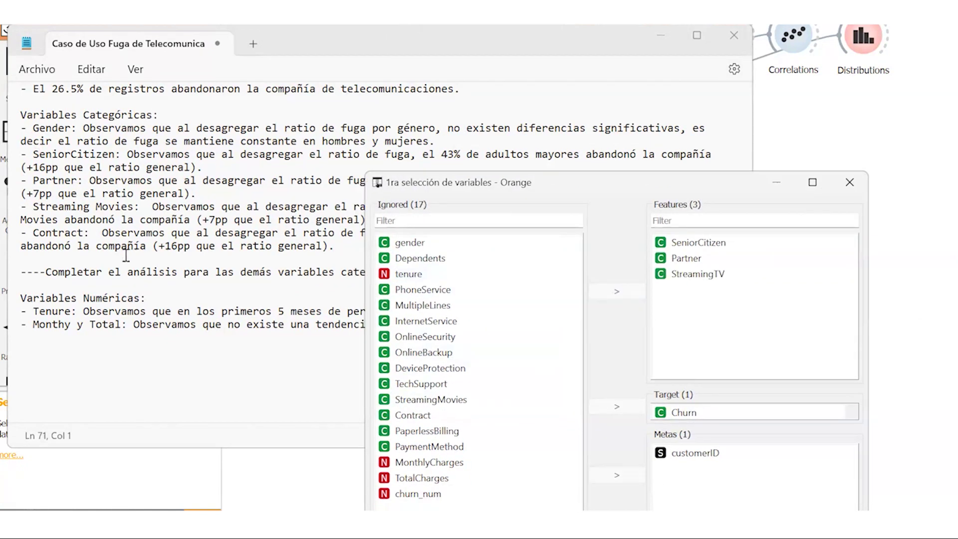
{"action": "left_click", "coordinate": [408, 414]}
{"action": "left_click", "coordinate": [617, 291]}
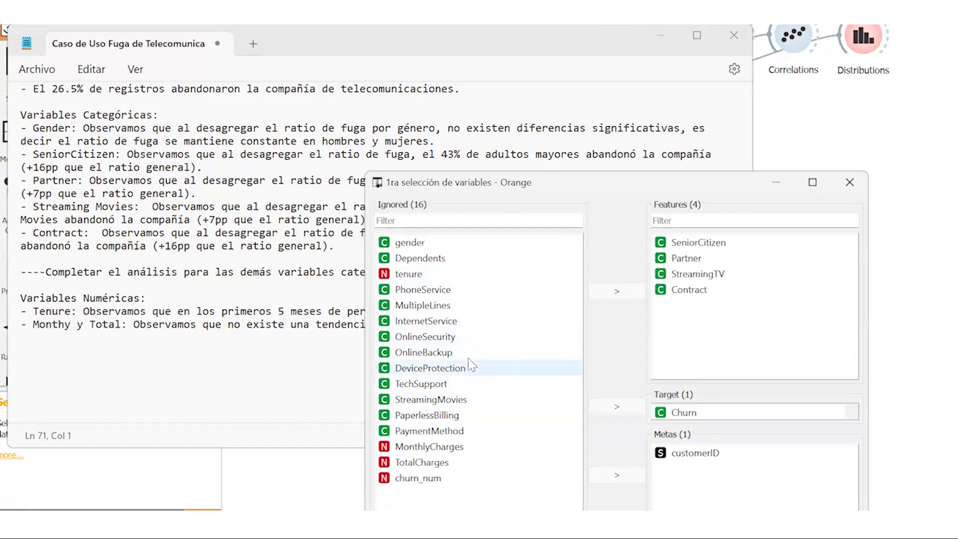
Step: Check the Spearman correlations of the numeric variables with churn_num and return to the variable selection window
{"action": "left_click", "coordinate": [415, 258]}
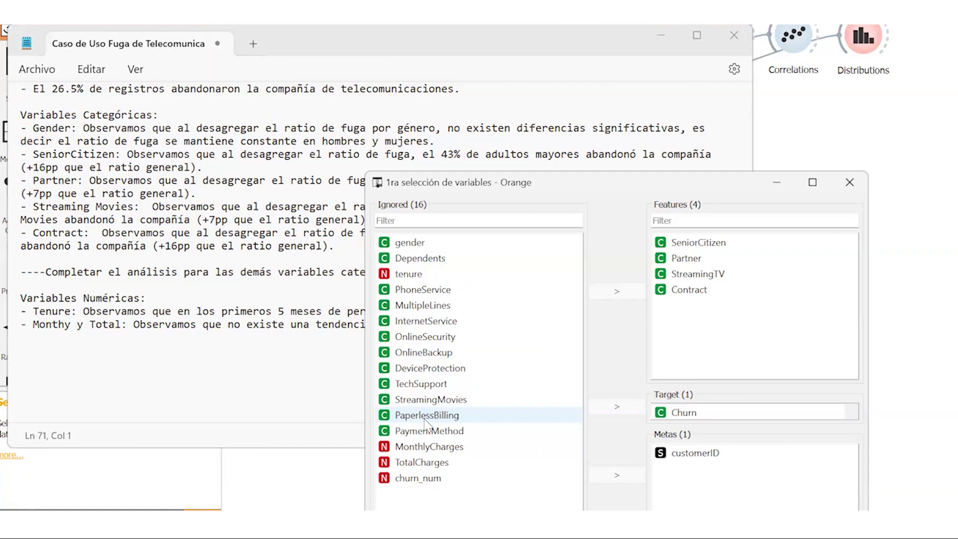
{"action": "left_click", "coordinate": [427, 463]}
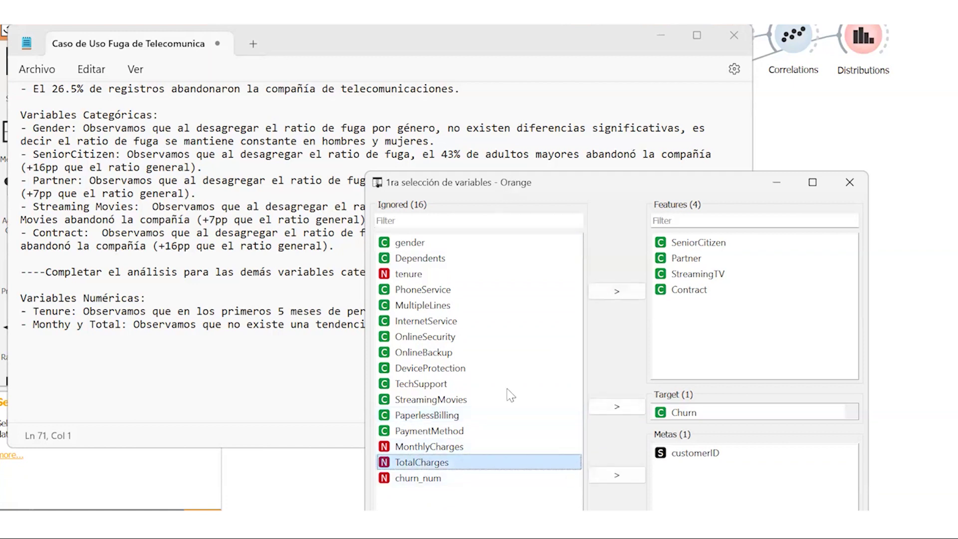
{"action": "left_click", "coordinate": [487, 407]}
{"action": "left_click", "coordinate": [492, 424]}
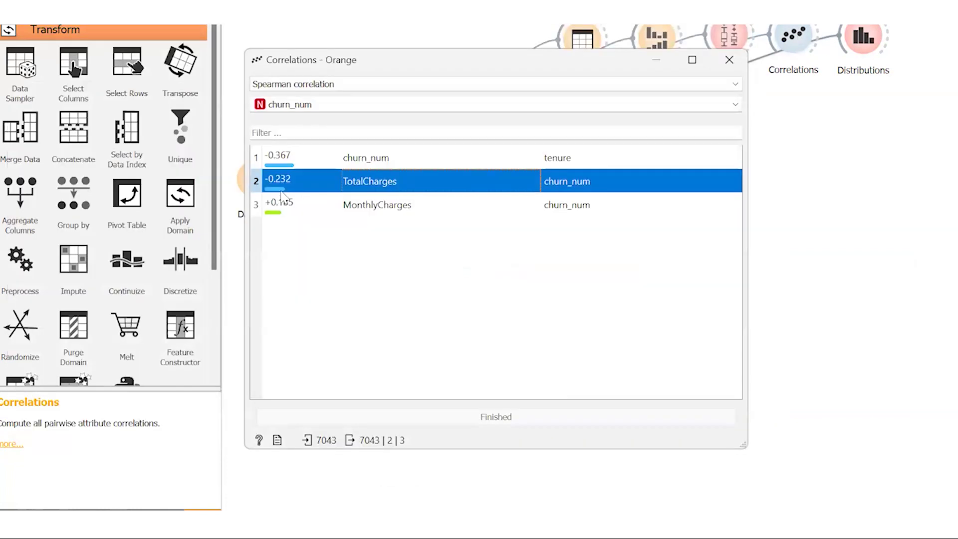
{"action": "left_click", "coordinate": [729, 59]}
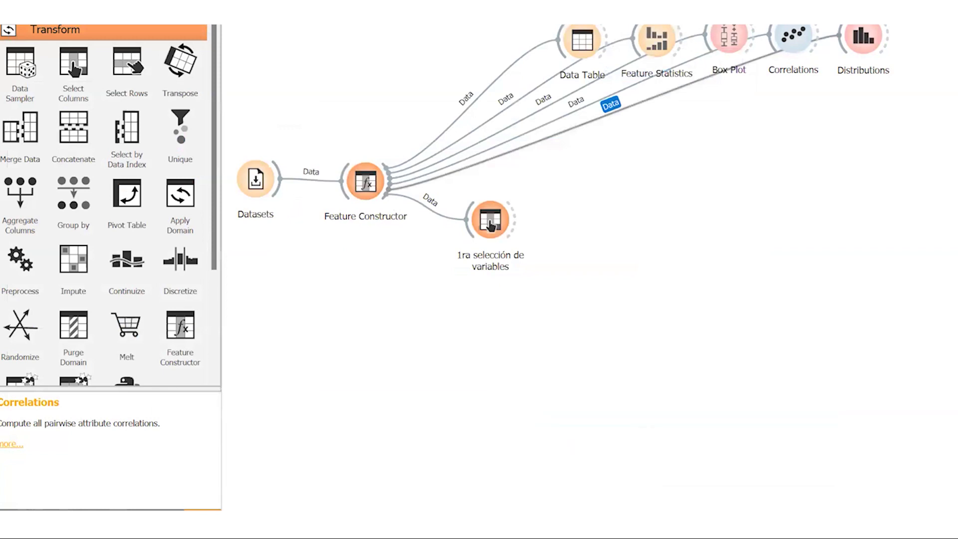
{"action": "mouse_move", "coordinate": [367, 470]}
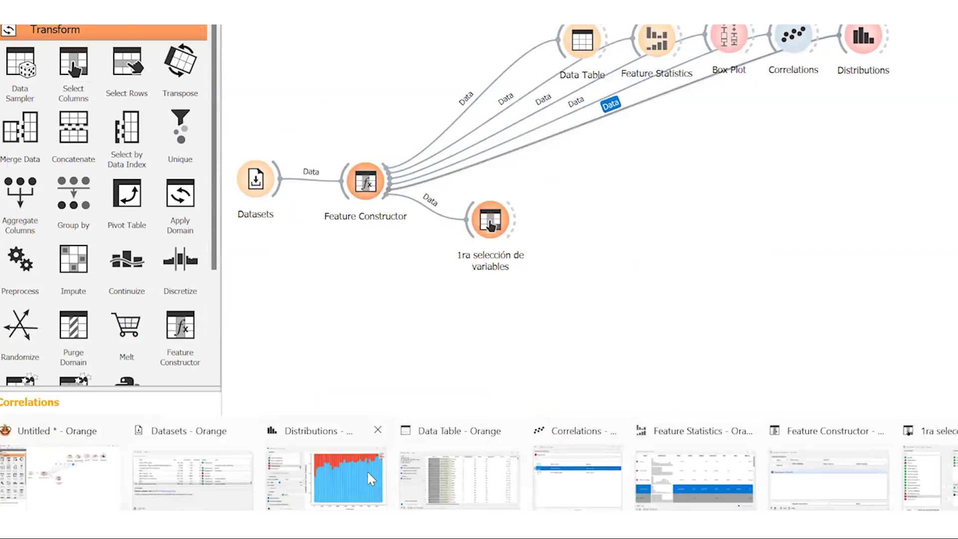
{"action": "left_click", "coordinate": [923, 479]}
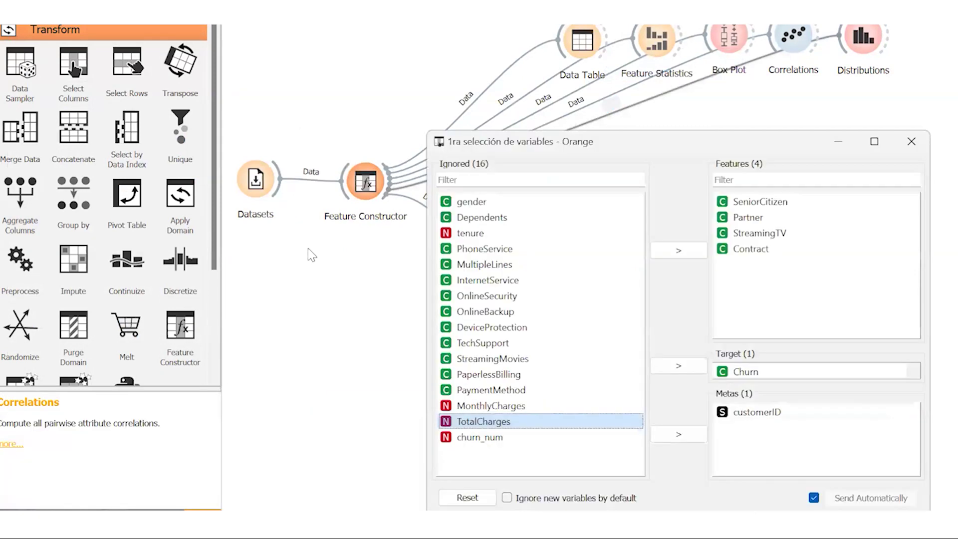
{"action": "left_click_drag", "start_coordinate": [538, 146], "coordinate": [452, 106]}
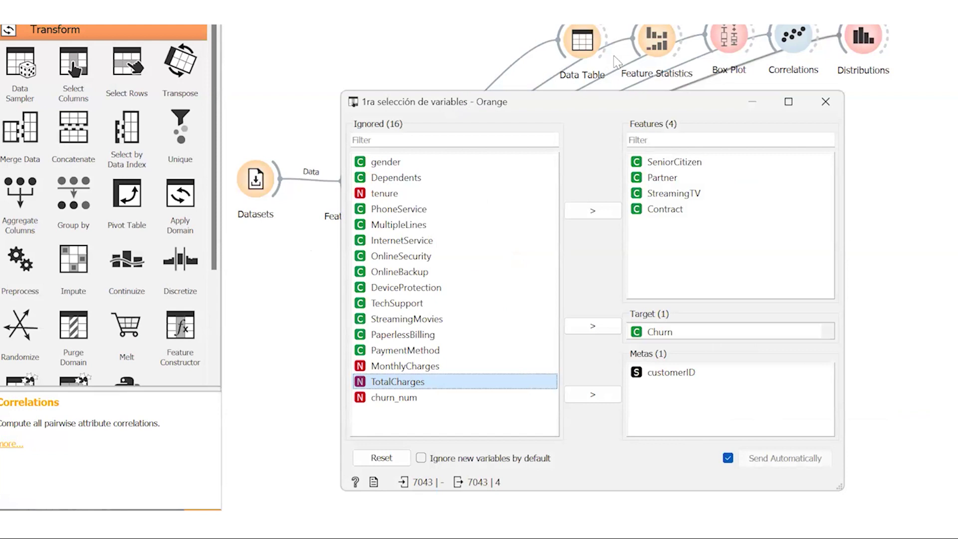
{"action": "left_click", "coordinate": [308, 232]}
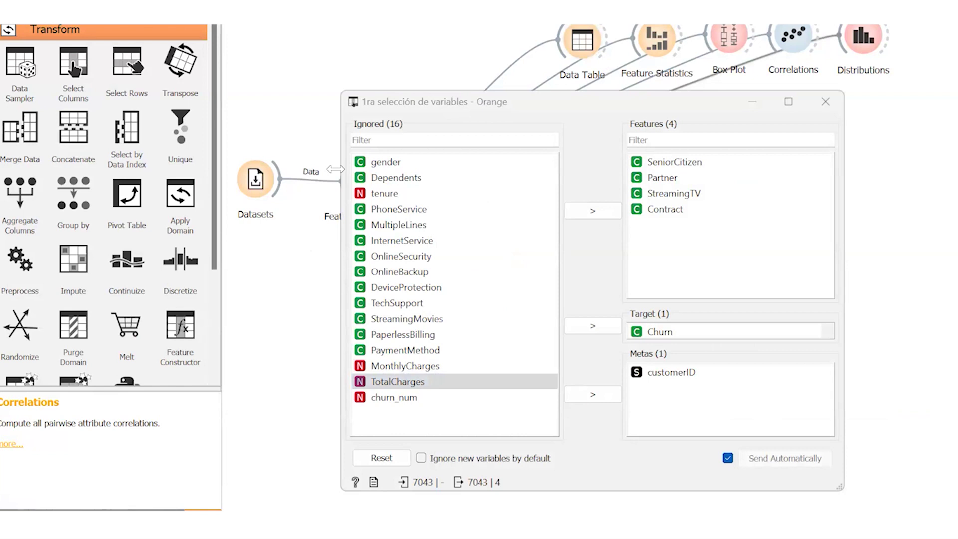
{"action": "left_click", "coordinate": [417, 385]}
{"action": "left_click", "coordinate": [579, 328]}
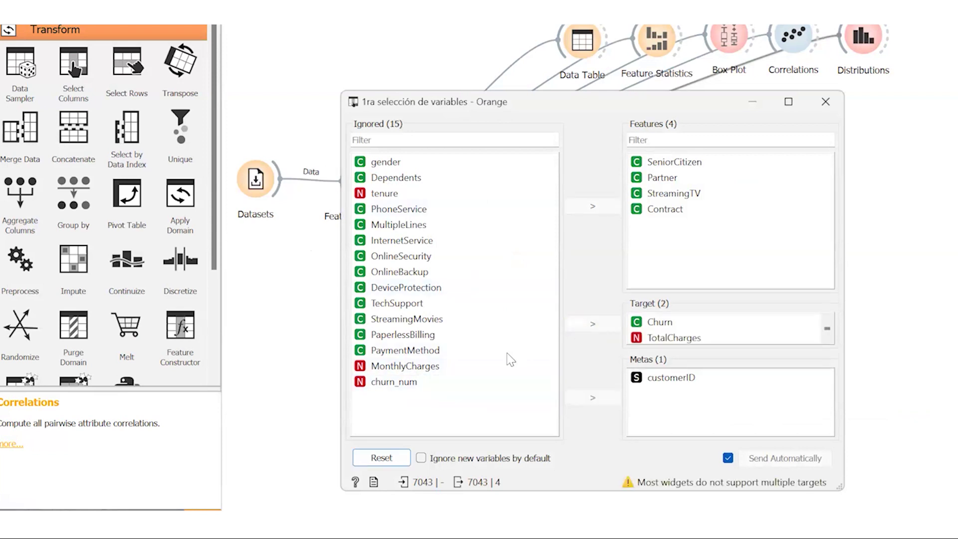
{"action": "left_click", "coordinate": [592, 324]}
Step: Add the numeric variables TotalCharges and tenure to the features
{"action": "left_click", "coordinate": [424, 366]}
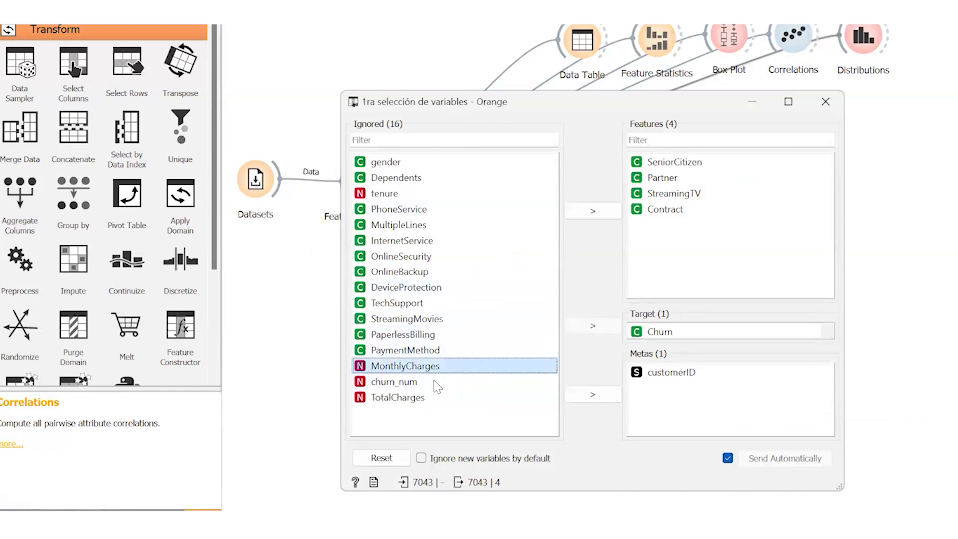
{"action": "left_click", "coordinate": [435, 398]}
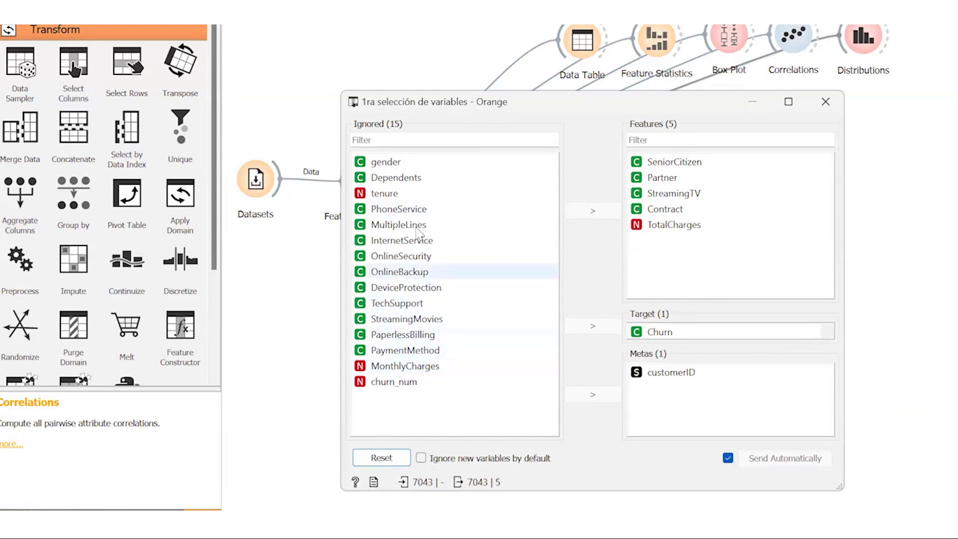
{"action": "left_click", "coordinate": [396, 193]}
{"action": "left_click", "coordinate": [581, 214]}
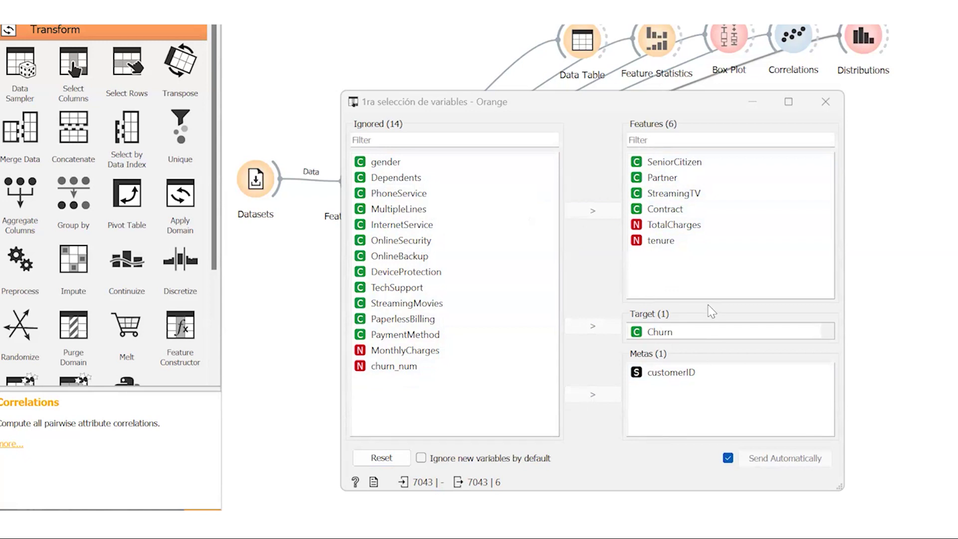
Step: Return to the workflow canvas and move the "1ra selección de variables" widget below the Feature Constructor
{"action": "left_click", "coordinate": [712, 74]}
{"action": "left_click_drag", "start_coordinate": [495, 227], "coordinate": [444, 293]}
{"action": "left_click", "coordinate": [509, 317]}
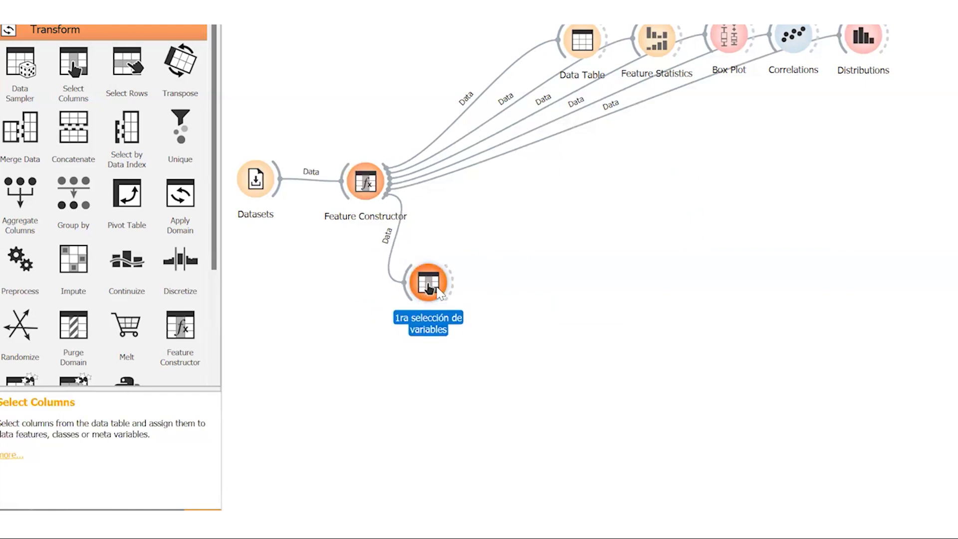
Step: Add churn_num to the features in the "1ra selección de variables" widget and close its window
{"action": "double_click", "coordinate": [438, 291]}
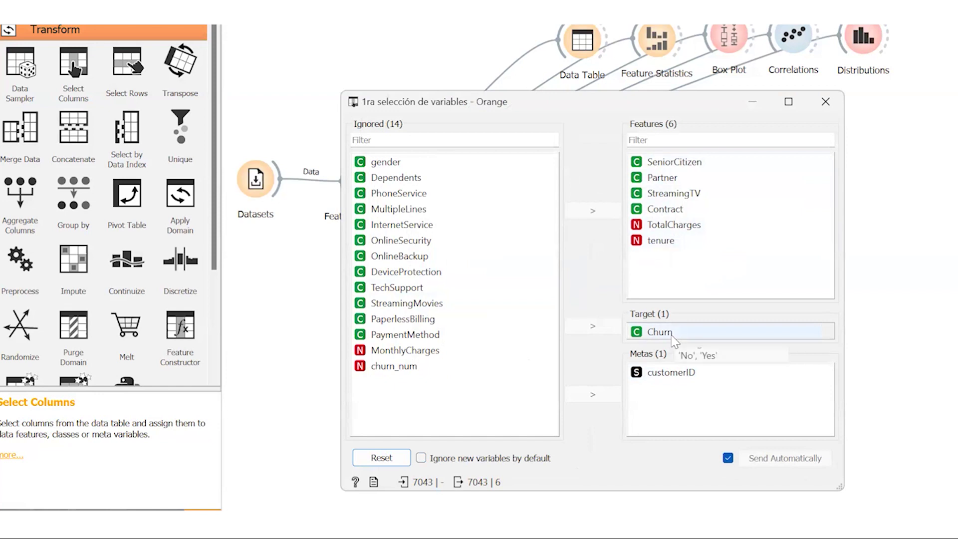
{"action": "left_click", "coordinate": [426, 368]}
{"action": "left_click", "coordinate": [590, 213]}
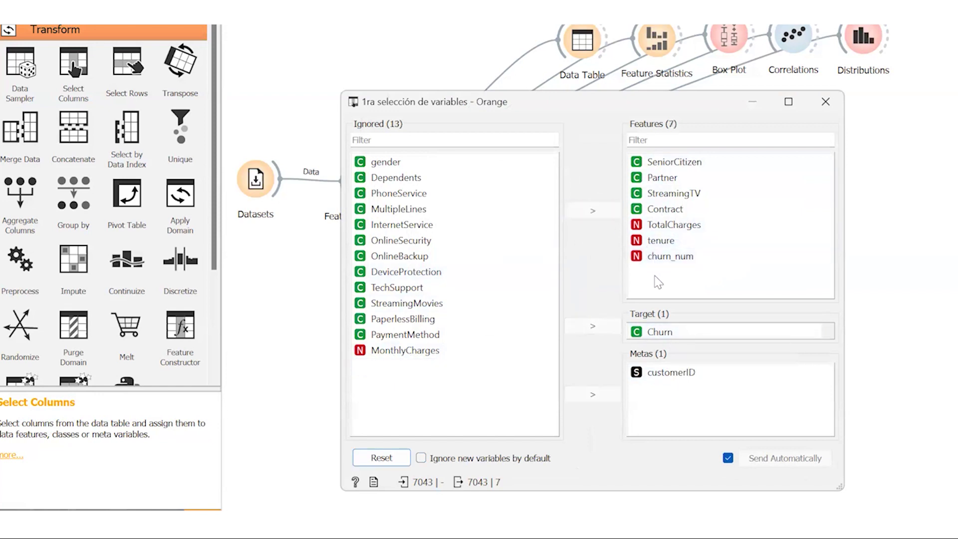
{"action": "left_click", "coordinate": [666, 259]}
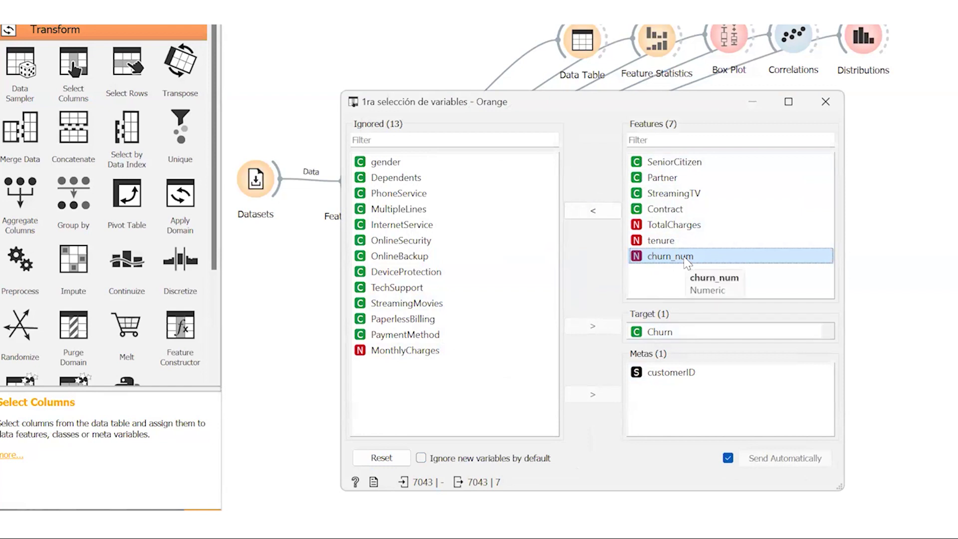
{"action": "left_click", "coordinate": [826, 101]}
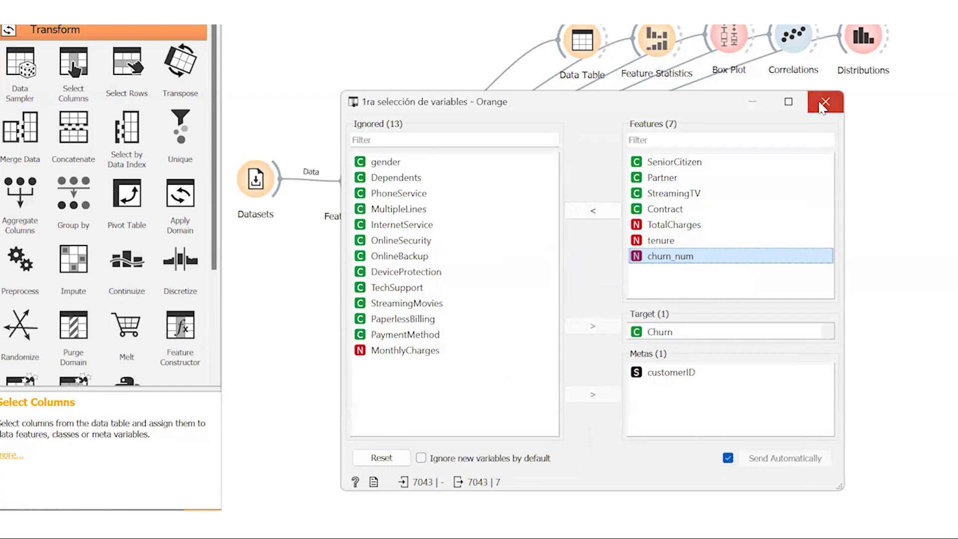
{"action": "left_click_drag", "start_coordinate": [428, 287], "coordinate": [432, 288]}
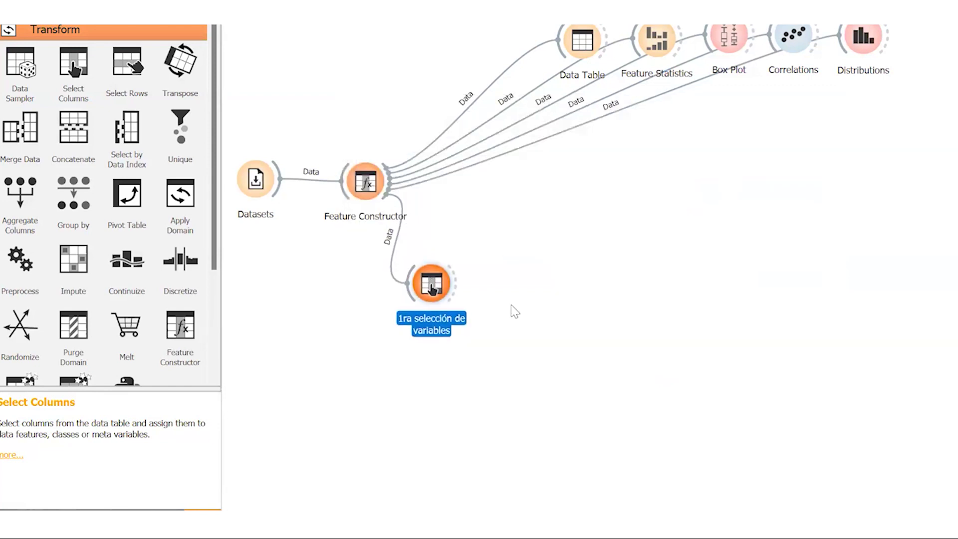
Step: Review the assigned features, target and meta in the "1ra selección de variables" widget and close its window
{"action": "left_click", "coordinate": [513, 310]}
{"action": "double_click", "coordinate": [433, 288]}
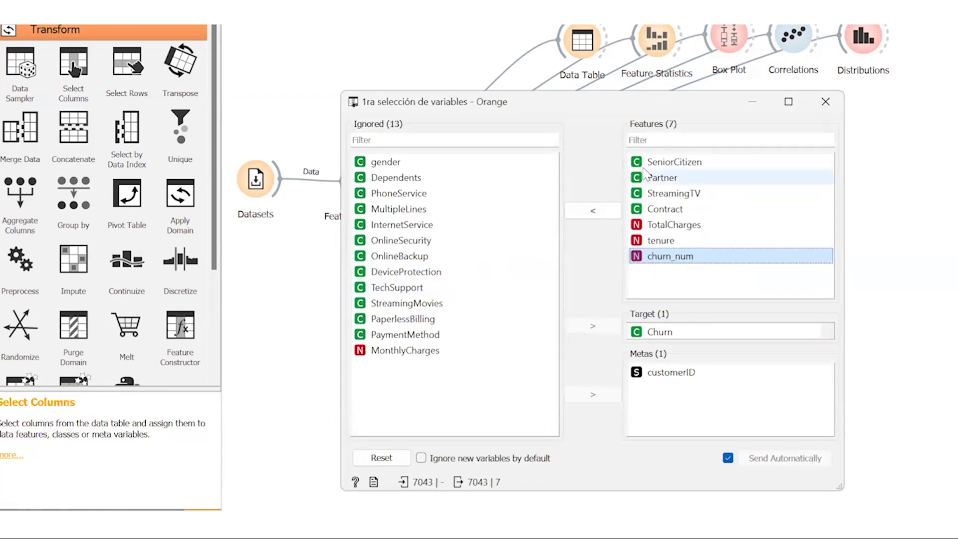
{"action": "key", "text": "Escape"}
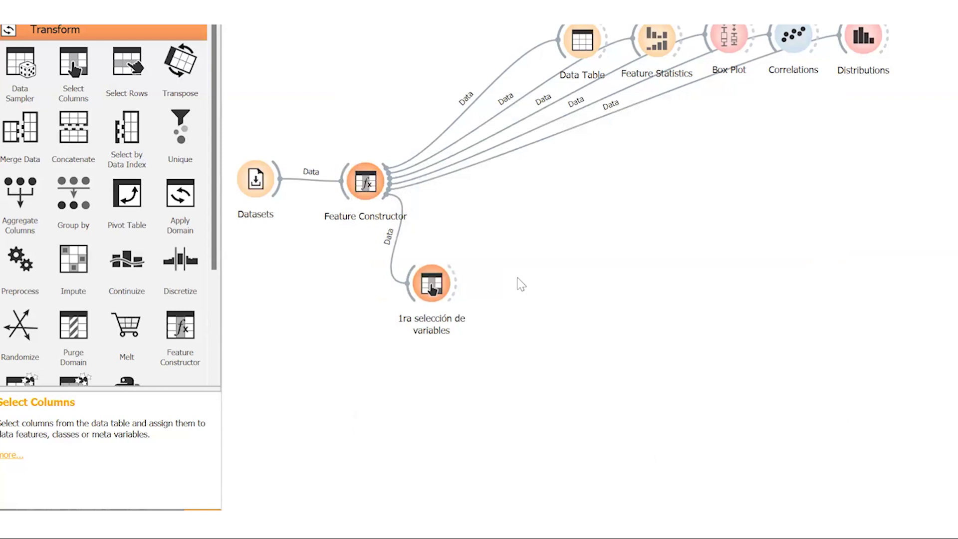
Step: Place three Select Columns widgets in a column beside "1ra selección de variables" and connect that widget to the uppermost one
{"action": "left_click_drag", "start_coordinate": [73, 67], "coordinate": [508, 212]}
{"action": "left_click_drag", "start_coordinate": [74, 68], "coordinate": [535, 290]}
{"action": "left_click_drag", "start_coordinate": [74, 67], "coordinate": [539, 371]}
{"action": "left_click_drag", "start_coordinate": [534, 289], "coordinate": [543, 293]}
{"action": "left_click_drag", "start_coordinate": [540, 373], "coordinate": [553, 378]}
{"action": "left_click_drag", "start_coordinate": [465, 266], "coordinate": [529, 215]}
Step: Rename the uppermost new Select Columns widget as "Target"
{"action": "right_click", "coordinate": [541, 205]}
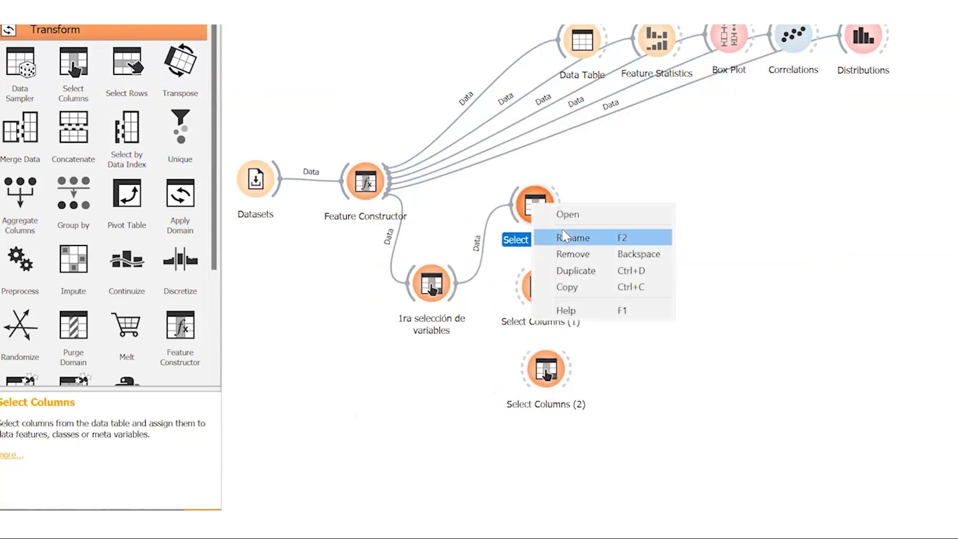
{"action": "left_click", "coordinate": [574, 235]}
{"action": "type", "text": "Target"}
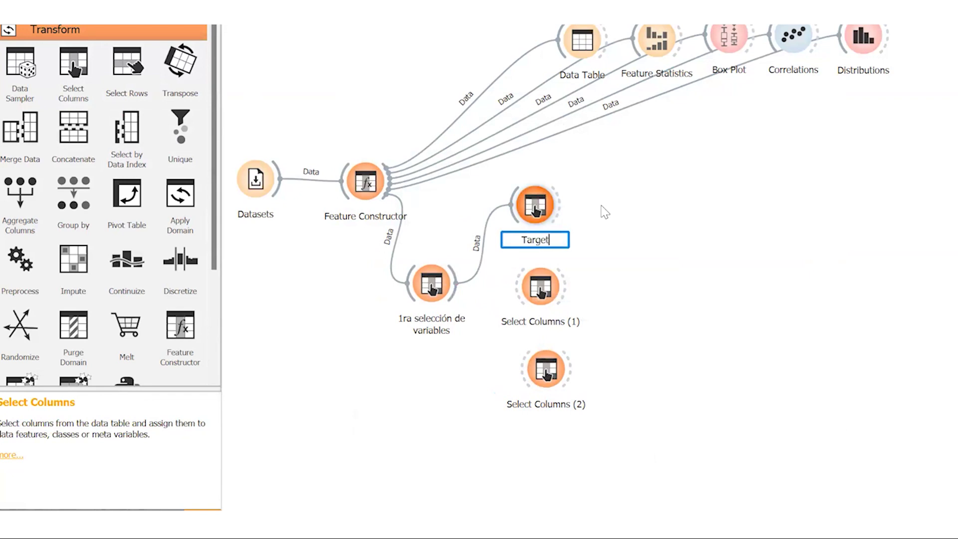
{"action": "key", "text": "Return"}
Step: Open the Target widget and move all its features, target and meta variables to the ignored variables
{"action": "double_click", "coordinate": [538, 206]}
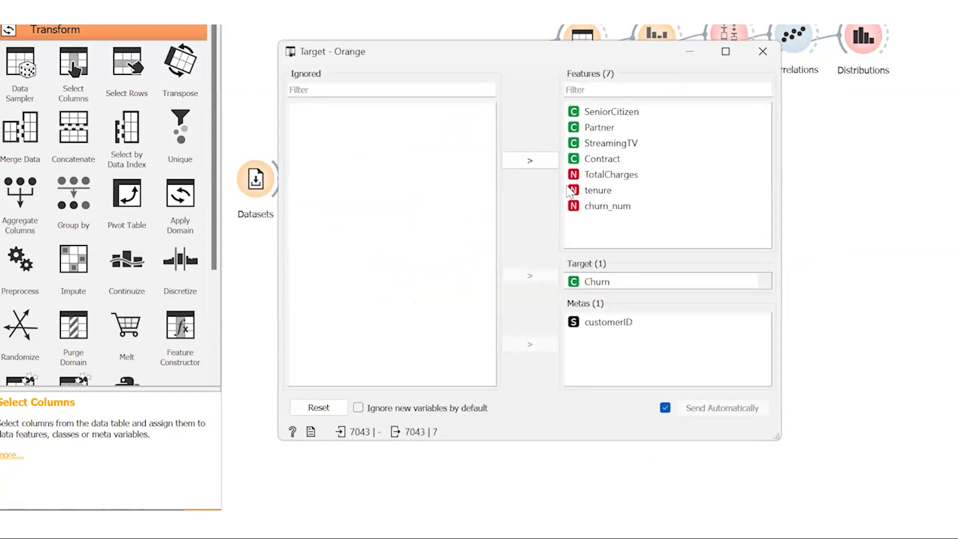
{"action": "left_click", "coordinate": [614, 206]}
{"action": "key", "text": "ctrl+a"}
{"action": "left_click", "coordinate": [530, 161]}
{"action": "left_click", "coordinate": [530, 275]}
{"action": "left_click", "coordinate": [530, 344]}
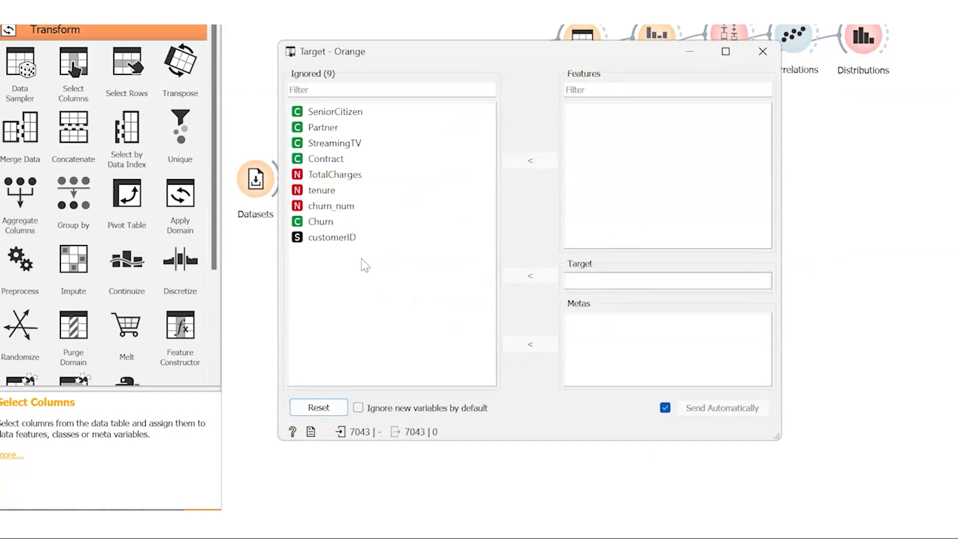
Step: In the Target widget, assign customerID as meta, Churn as target and churn_num as feature
{"action": "left_click", "coordinate": [348, 237]}
{"action": "left_click", "coordinate": [541, 342]}
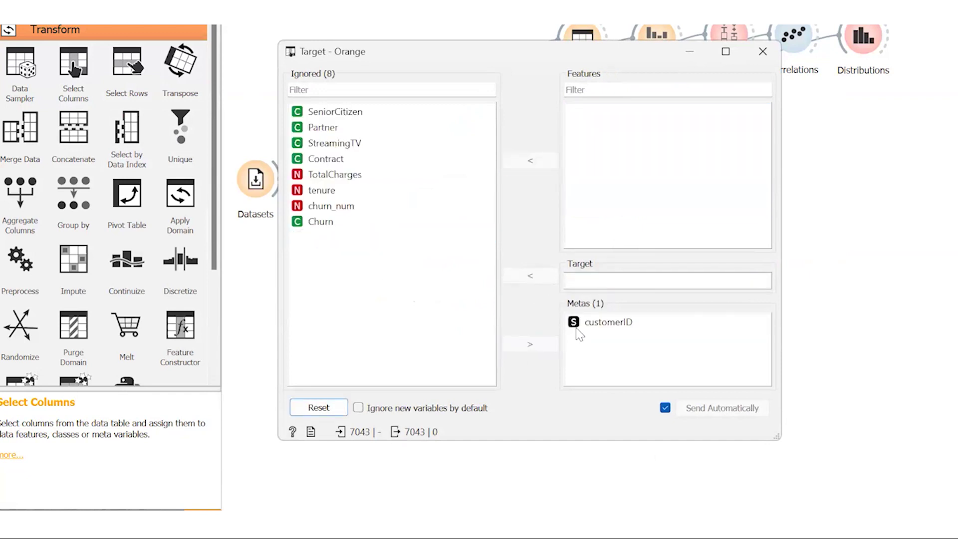
{"action": "left_click", "coordinate": [342, 221]}
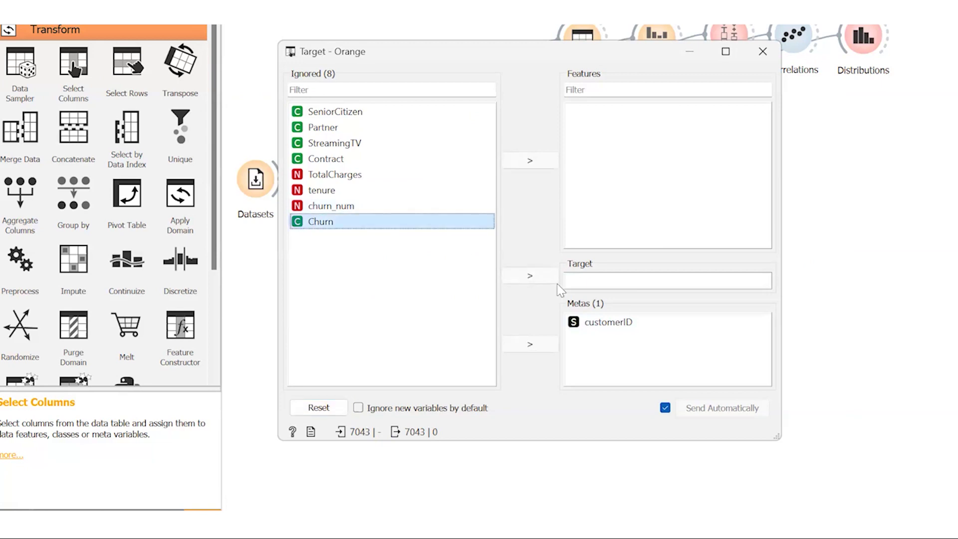
{"action": "left_click", "coordinate": [552, 276]}
{"action": "left_click", "coordinate": [372, 206]}
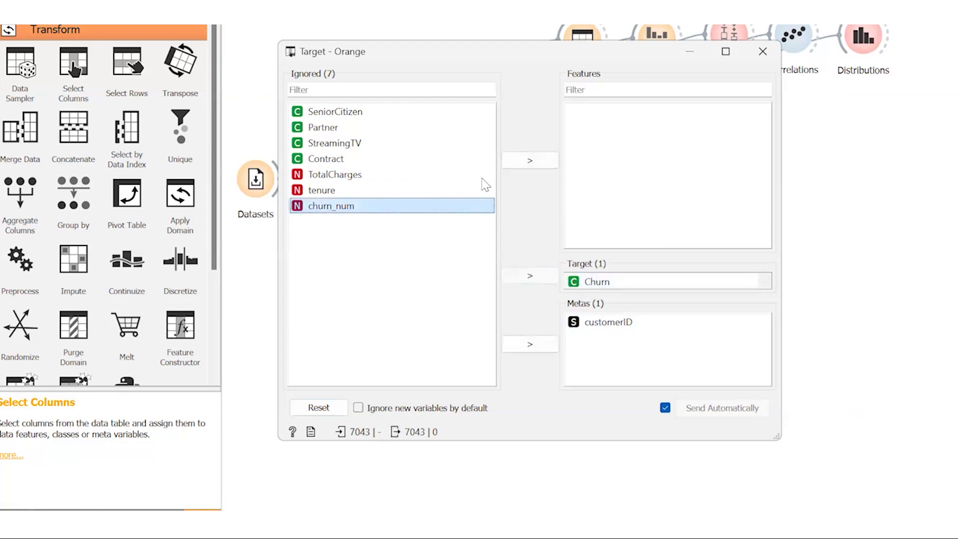
{"action": "left_click", "coordinate": [530, 160]}
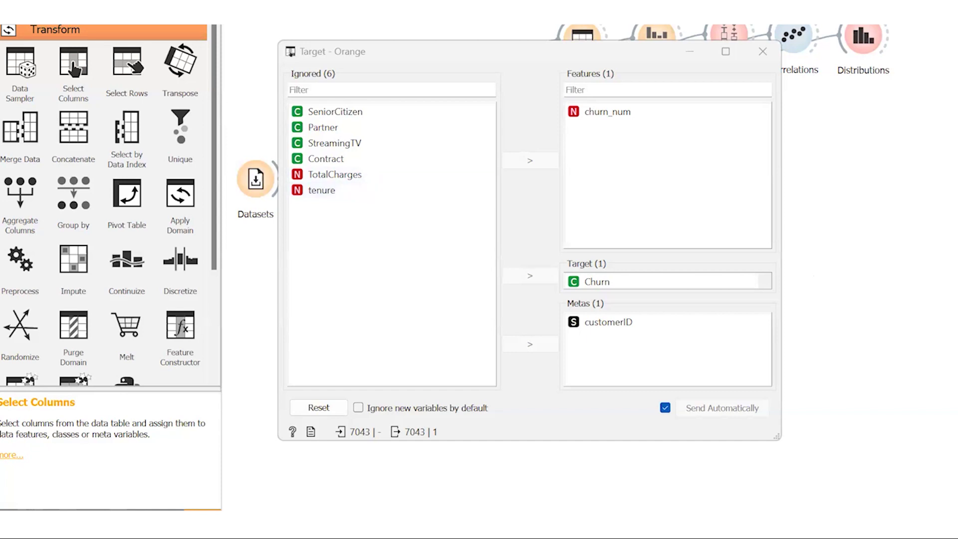
Step: Review the technical findings on the dispersion of Tenure and Total Charges in the Notepad notes, then return to the Orange canvas
{"action": "mouse_move", "coordinate": [752, 537]}
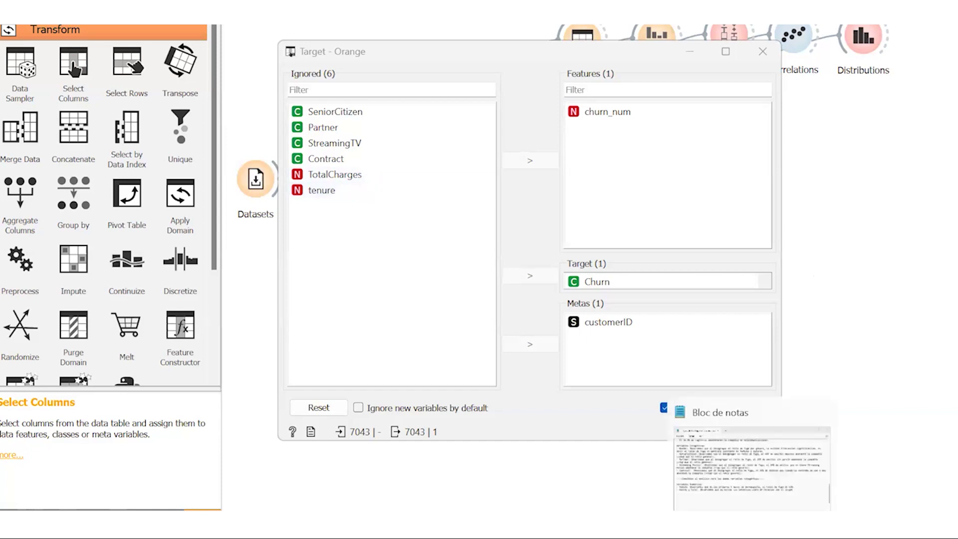
{"action": "left_click", "coordinate": [759, 489]}
{"action": "scroll", "coordinate": [171, 323], "scroll_direction": "up", "scroll_amount": 9}
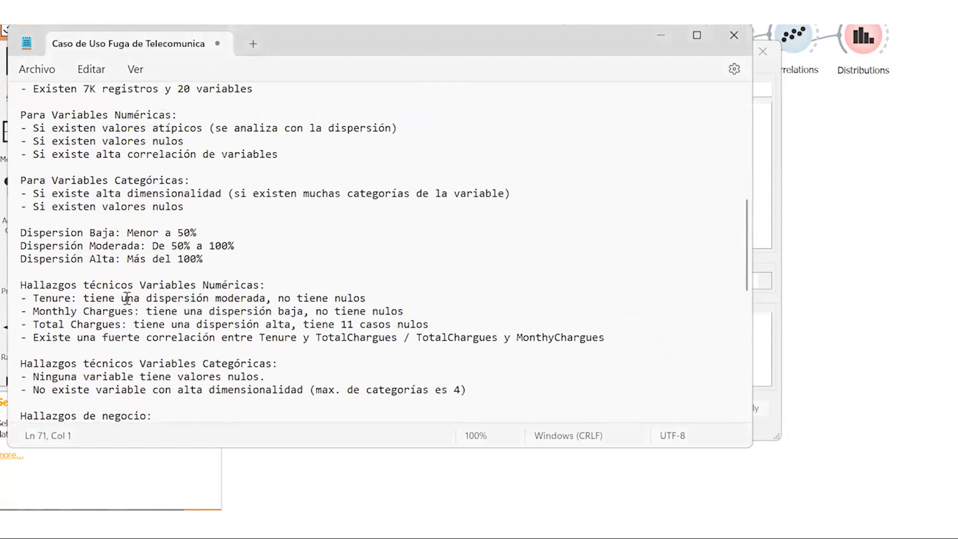
{"action": "left_click", "coordinate": [661, 35]}
{"action": "left_click", "coordinate": [758, 489]}
{"action": "left_click_drag", "start_coordinate": [385, 299], "coordinate": [31, 301]}
{"action": "left_click_drag", "start_coordinate": [429, 325], "coordinate": [21, 325]}
{"action": "left_click_drag", "start_coordinate": [379, 298], "coordinate": [445, 327]}
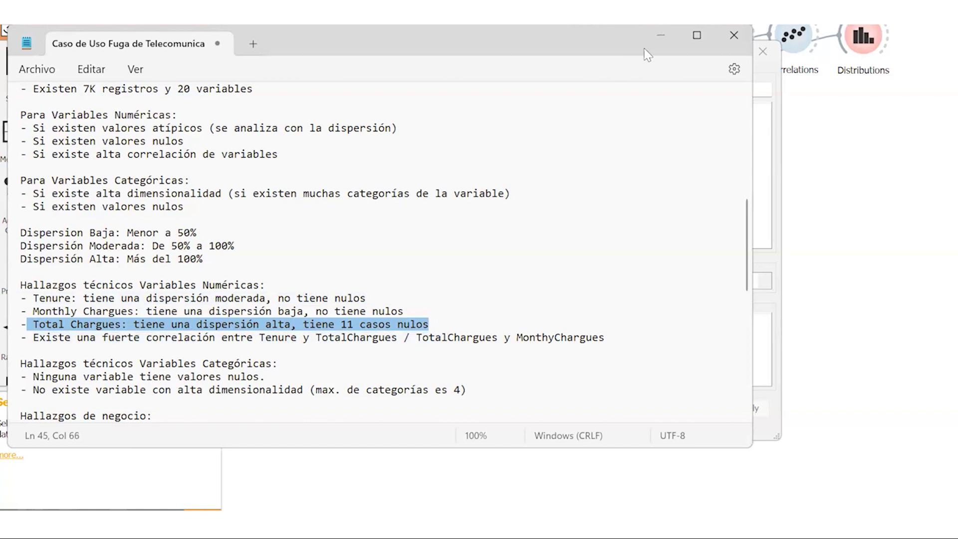
{"action": "left_click", "coordinate": [660, 45]}
{"action": "left_click", "coordinate": [688, 65]}
Step: Rename the middle Select Columns widget as "Var. Num. con baja/mod dispersión"
{"action": "left_click", "coordinate": [539, 284]}
{"action": "right_click", "coordinate": [539, 285]}
{"action": "left_click", "coordinate": [540, 280]}
{"action": "right_click", "coordinate": [540, 273]}
{"action": "left_click", "coordinate": [574, 304]}
{"action": "type", "text": "V"}
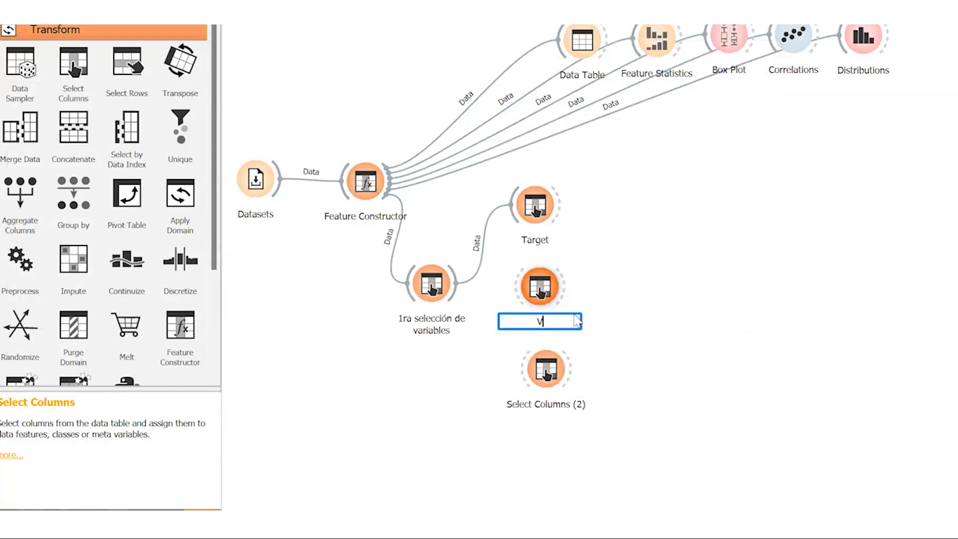
{"action": "type", "text": "ar. Num. con ba"}
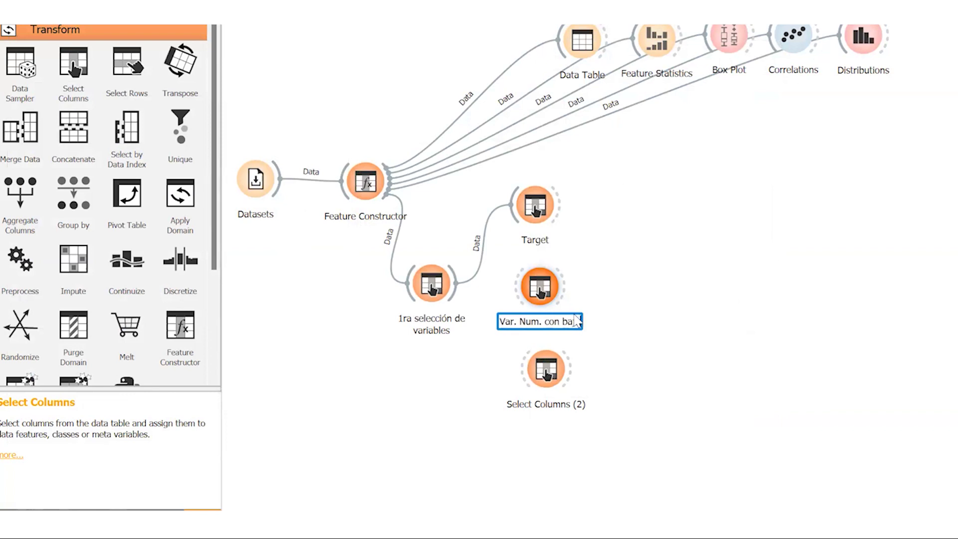
{"action": "type", "text": "ja mod dispersión"}
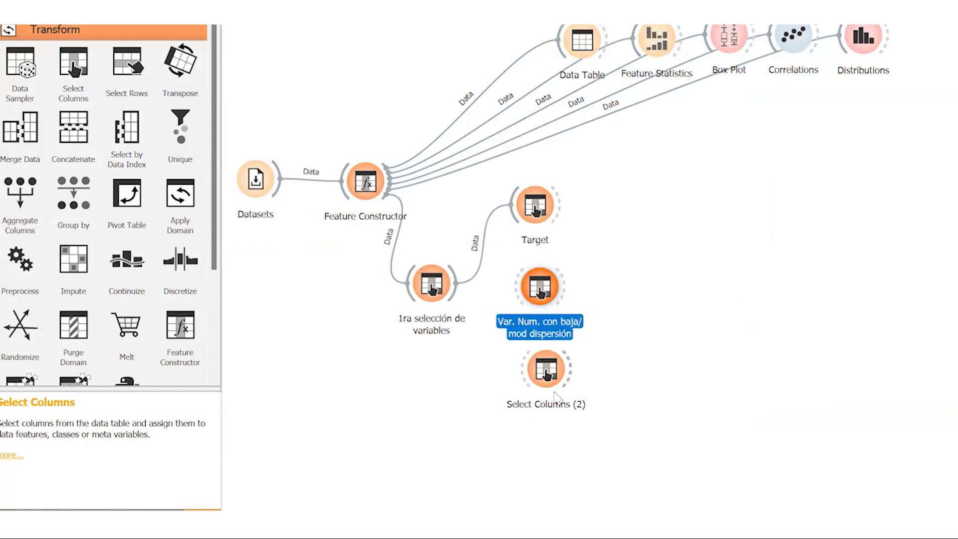
Step: Rename the lowest Select Columns widget as "Var. Num. con alta dispersión" and reposition it under the others
{"action": "left_click_drag", "start_coordinate": [546, 372], "coordinate": [529, 375]}
{"action": "right_click", "coordinate": [539, 382]}
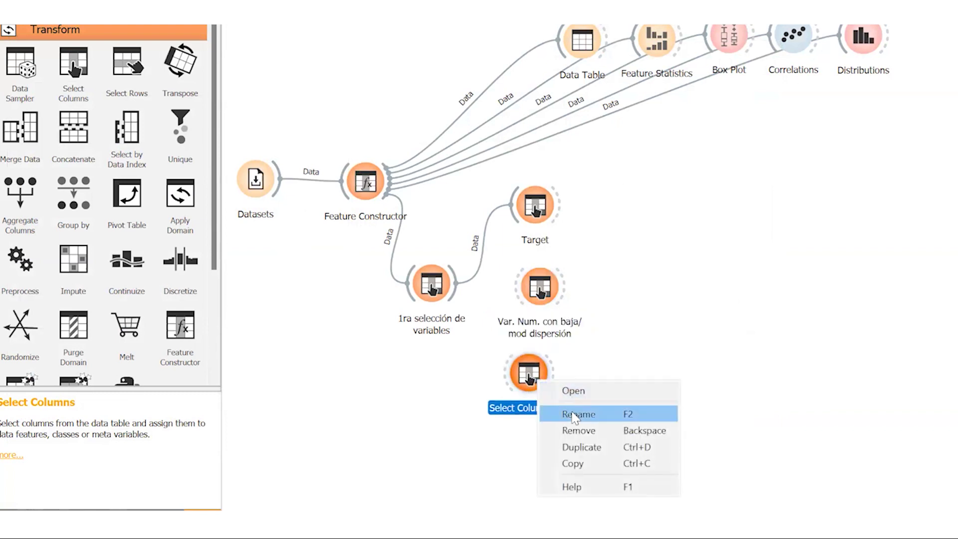
{"action": "left_click", "coordinate": [571, 414]}
{"action": "type", "text": "Var. Num. con alta dispersión"}
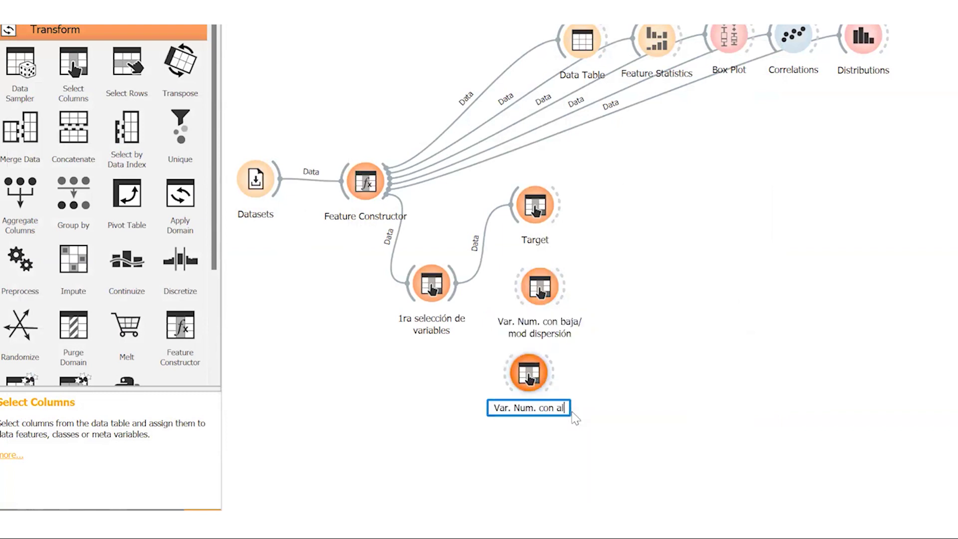
{"action": "key", "text": "Return"}
{"action": "left_click_drag", "start_coordinate": [543, 388], "coordinate": [558, 395]}
Step: Connect "1ra selección de variables" to "Var. Num. con baja/mod dispersión" and move all of the latter's variables to the ignored variables
{"action": "left_click_drag", "start_coordinate": [455, 284], "coordinate": [541, 299]}
{"action": "double_click", "coordinate": [540, 294]}
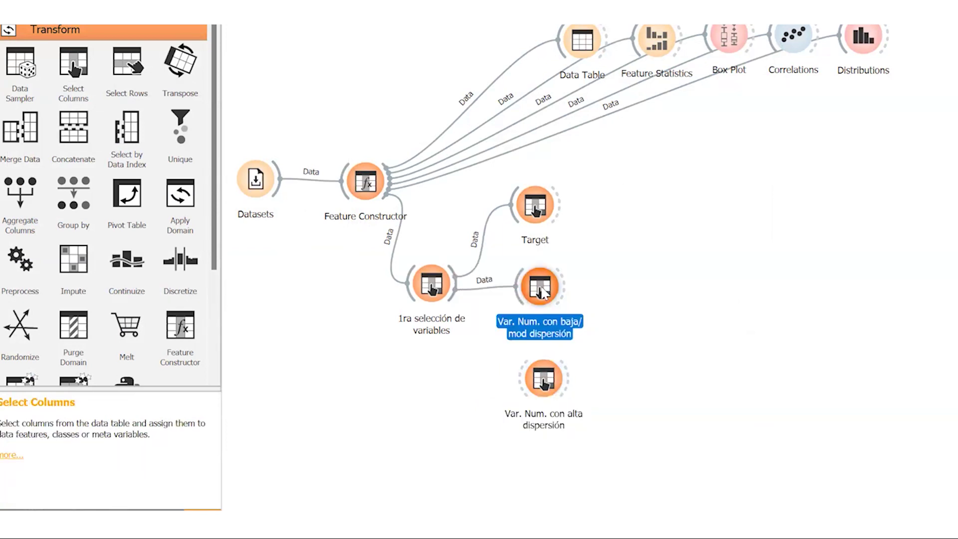
{"action": "left_click", "coordinate": [614, 112]}
{"action": "left_click", "coordinate": [605, 206], "text": "shift"}
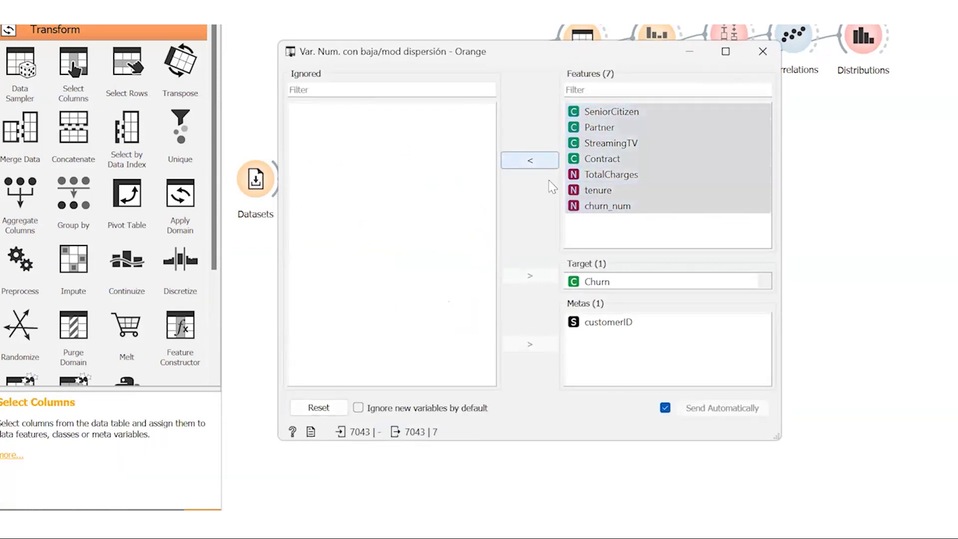
{"action": "left_click", "coordinate": [530, 160]}
{"action": "left_click", "coordinate": [601, 281]}
{"action": "left_click", "coordinate": [530, 275]}
{"action": "left_click", "coordinate": [588, 321]}
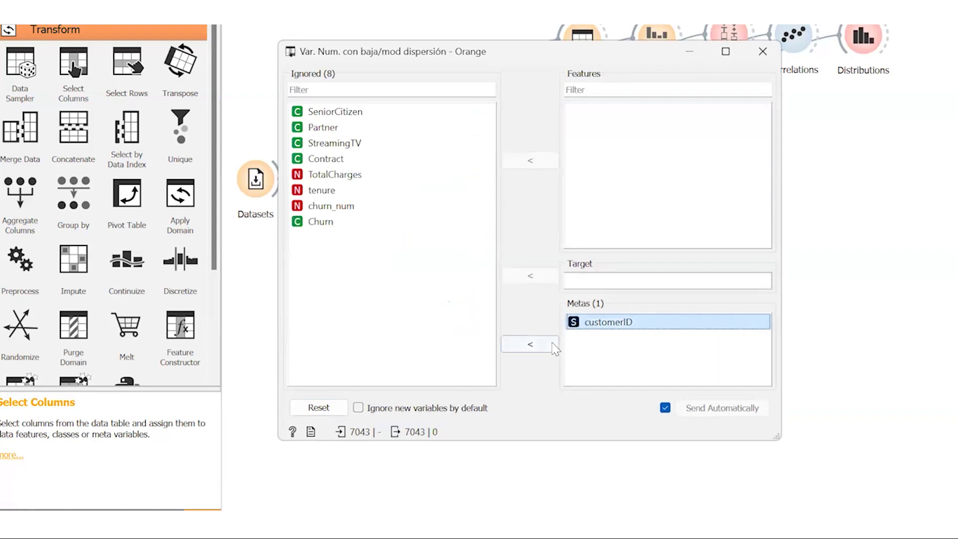
{"action": "left_click", "coordinate": [530, 344]}
Step: Add tenure to the features of "Var. Num. con baja/mod dispersión" and close its window
{"action": "left_click", "coordinate": [322, 190]}
{"action": "left_click", "coordinate": [530, 160]}
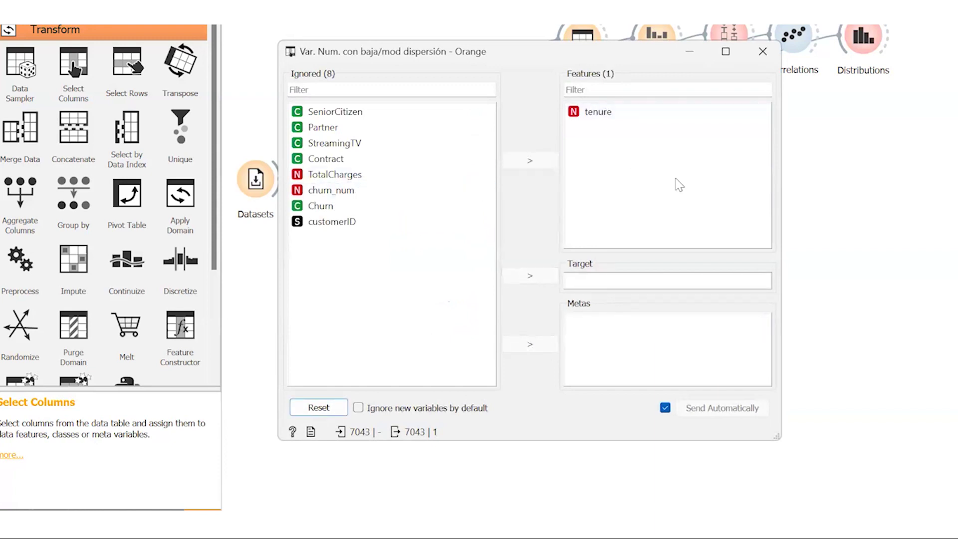
{"action": "left_click", "coordinate": [762, 52]}
Step: Connect "1ra selección de variables" to "Var. Num. con alta dispersión" and move all of the latter's features to the ignored variables
{"action": "double_click", "coordinate": [544, 385]}
{"action": "left_click", "coordinate": [763, 51]}
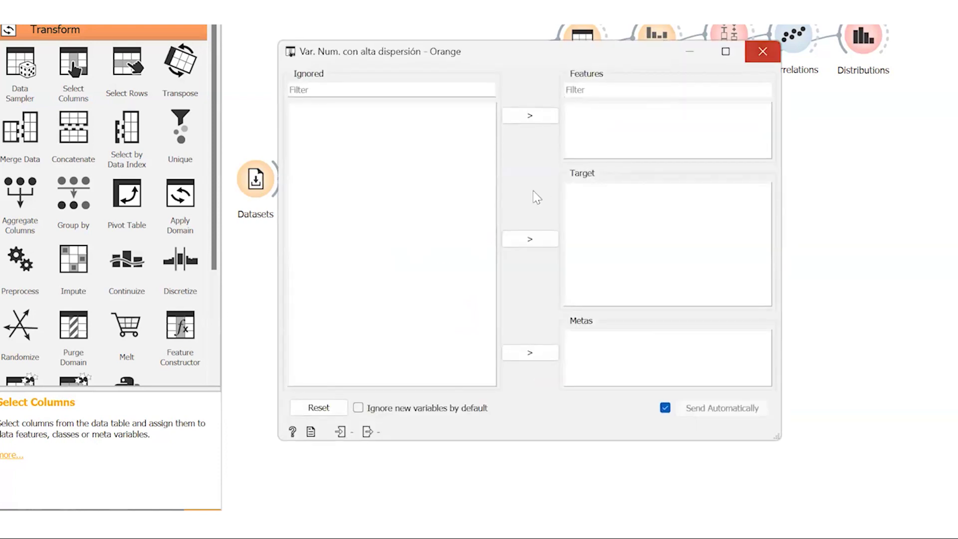
{"action": "double_click", "coordinate": [544, 385]}
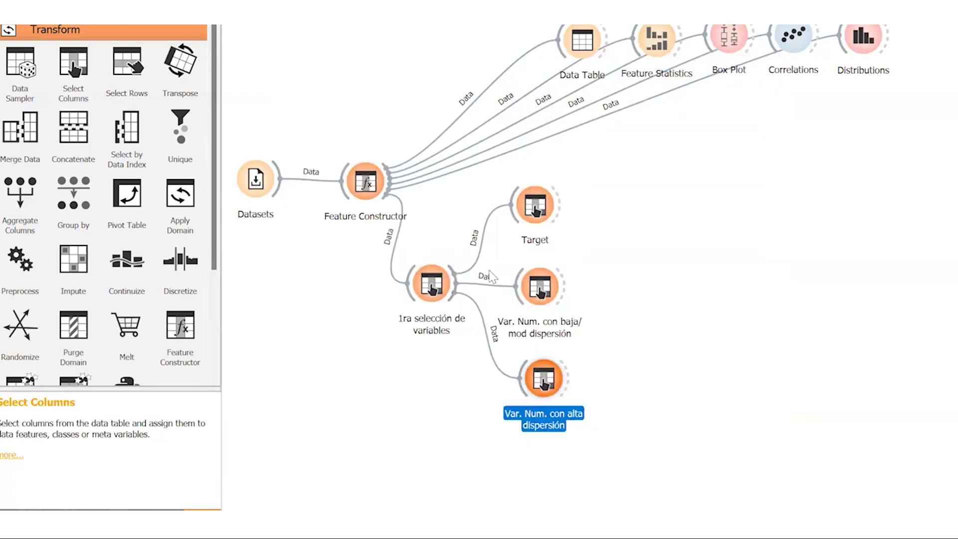
{"action": "left_click", "coordinate": [611, 111]}
{"action": "left_click", "coordinate": [608, 206], "text": "shift"}
{"action": "left_click", "coordinate": [530, 160]}
Step: Add TotalCharges to the features of "Var. Num. con alta dispersión" and close its window
{"action": "left_click", "coordinate": [486, 171]}
{"action": "left_click", "coordinate": [530, 160]}
{"action": "left_click", "coordinate": [763, 51]}
Step: Align the Target widget and the two "Var. Num." widgets in a vertical column on the canvas
{"action": "left_click", "coordinate": [546, 207]}
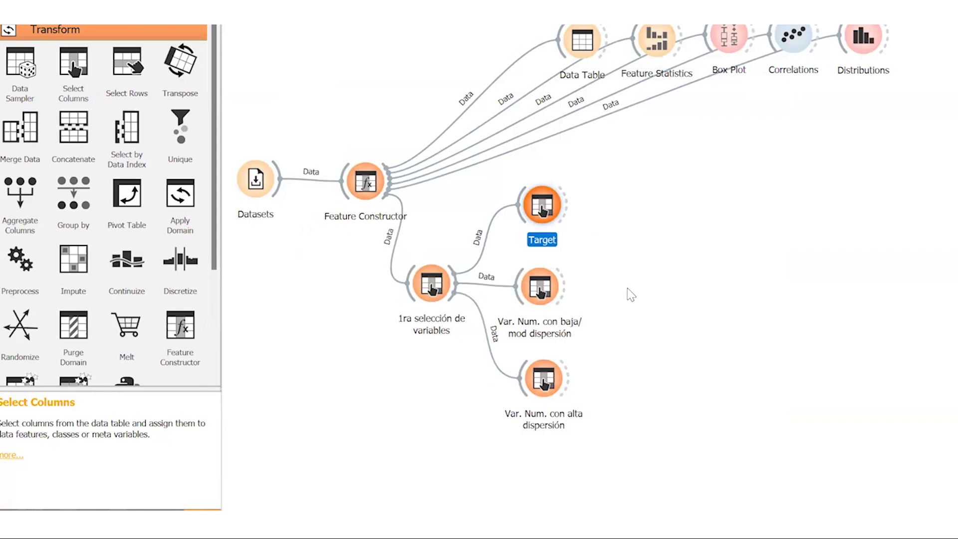
{"action": "left_click_drag", "start_coordinate": [556, 389], "coordinate": [559, 384]}
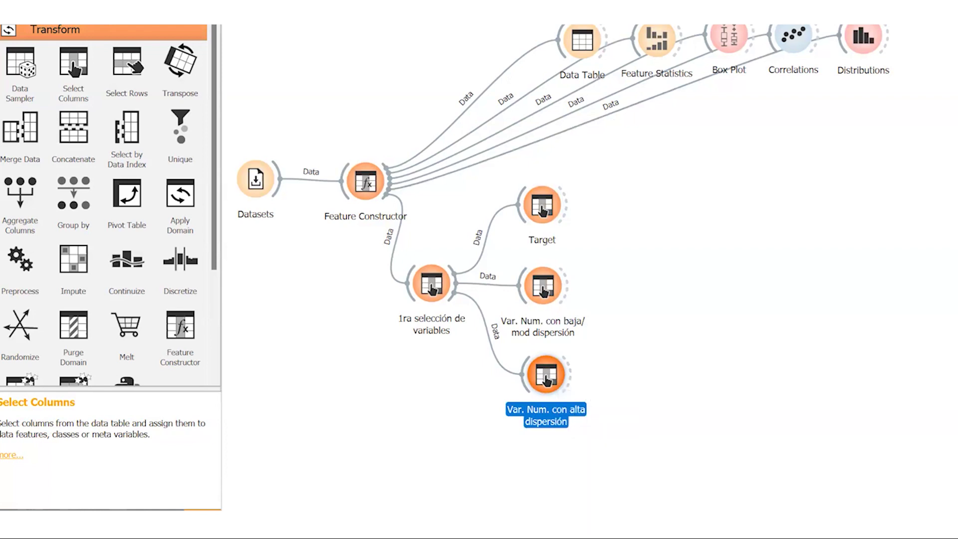
{"action": "left_click", "coordinate": [284, 238]}
Step: Switch to the Notepad notes and add the heading "3.- Tratamiento de datos:" below the numeric variable findings
{"action": "key", "text": "alt+Tab"}
{"action": "scroll", "coordinate": [190, 311], "scroll_direction": "down", "scroll_amount": 10}
{"action": "left_click", "coordinate": [174, 294]}
{"action": "left_click", "coordinate": [117, 284]}
{"action": "left_click", "coordinate": [117, 277]}
{"action": "scroll", "coordinate": [119, 262], "scroll_direction": "up", "scroll_amount": 1}
{"action": "scroll", "coordinate": [106, 272], "scroll_direction": "down", "scroll_amount": 1}
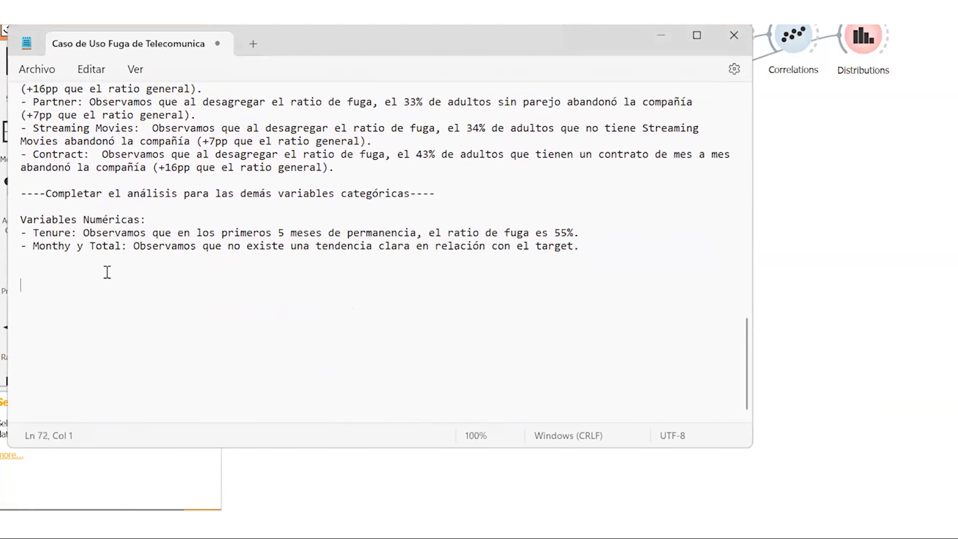
{"action": "left_click", "coordinate": [107, 272]}
{"action": "type", "text": "3.- Tratamien"}
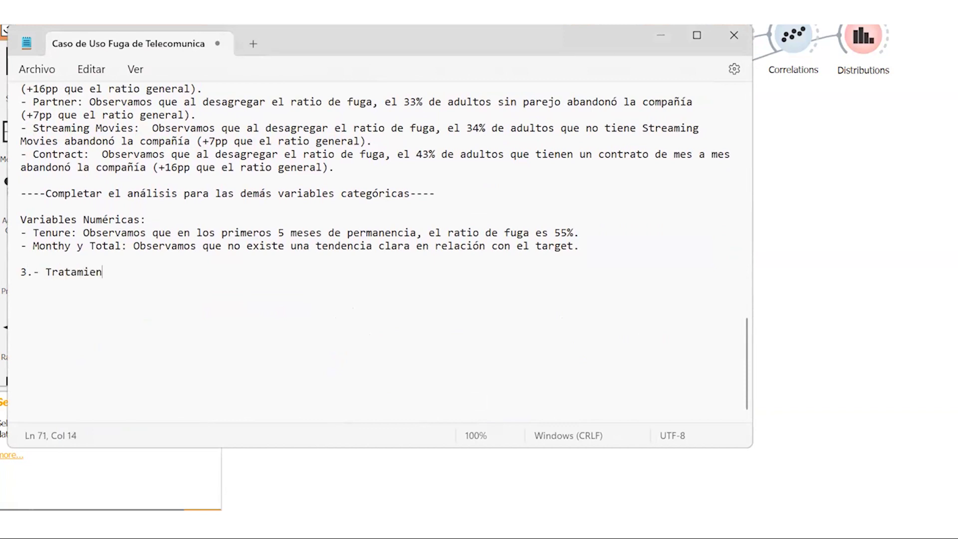
{"action": "type", "text": "to de datos:"}
{"action": "key", "text": "Return"}
{"action": "key", "text": "Return"}
Step: Add the subheading "Dispersión Moderada/Alta:" under the data treatment heading and start a bullet below it
{"action": "type", "text": "Dispersion"}
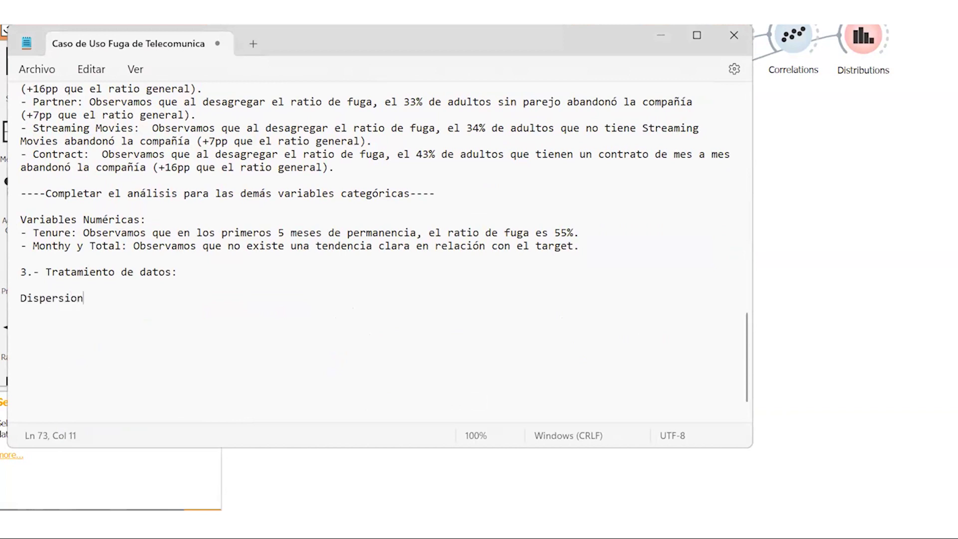
{"action": "key", "text": "BackSpace"}
{"action": "type", "text": "ón Moderada/LA"}
{"action": "key", "text": "BackSpace"}
{"action": "key", "text": "BackSpace"}
{"action": "type", "text": "a"}
{"action": "key", "text": "BackSpace"}
{"action": "type", "text": "Alta:"}
{"action": "key", "text": "Return"}
{"action": "type", "text": "-"}
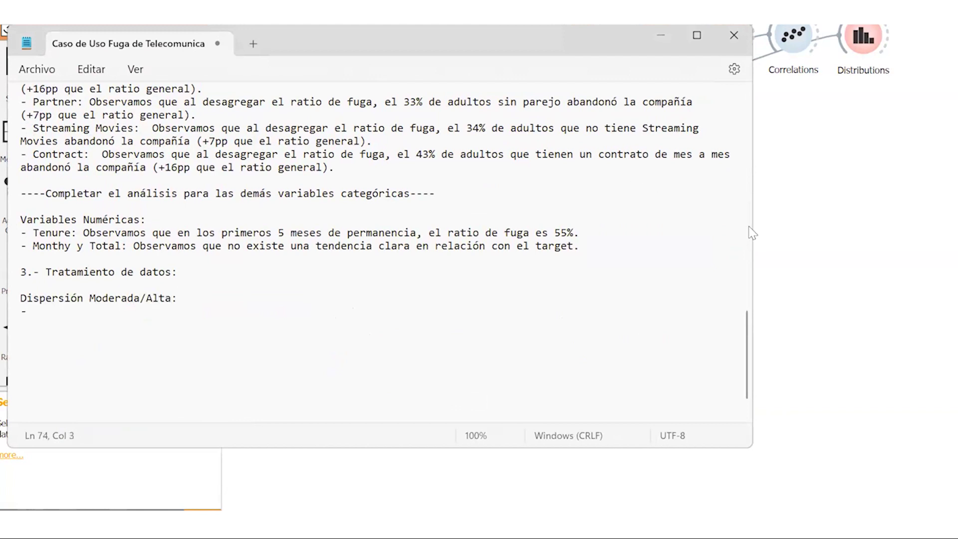
Step: Return to Orange, add a Continuize widget fed by "Var. Num. con alta dispersión", and open its settings
{"action": "left_click", "coordinate": [818, 235]}
{"action": "left_click", "coordinate": [540, 377]}
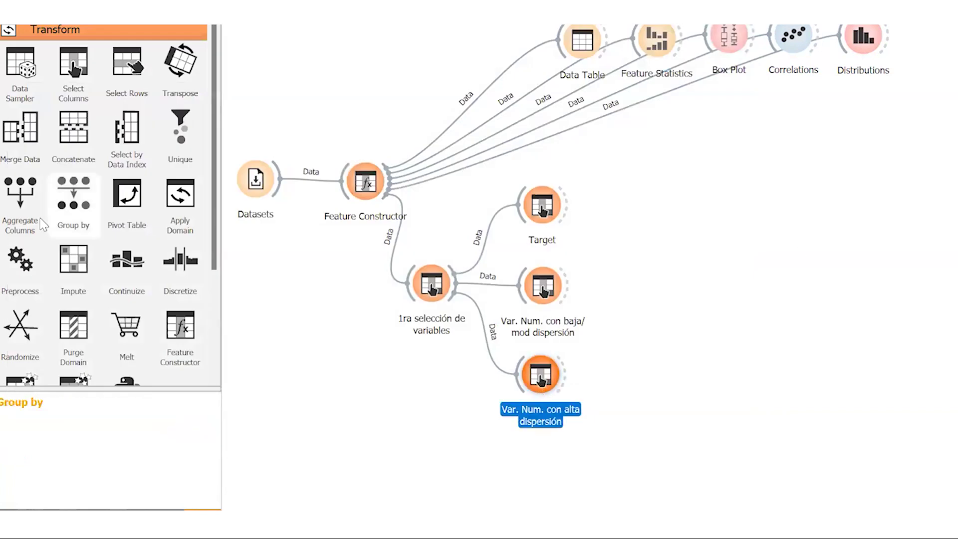
{"action": "scroll", "coordinate": [43, 225], "scroll_direction": "down", "scroll_amount": 1}
{"action": "left_click_drag", "start_coordinate": [127, 214], "coordinate": [651, 388]}
{"action": "left_click_drag", "start_coordinate": [569, 381], "coordinate": [650, 380]}
{"action": "double_click", "coordinate": [650, 380]}
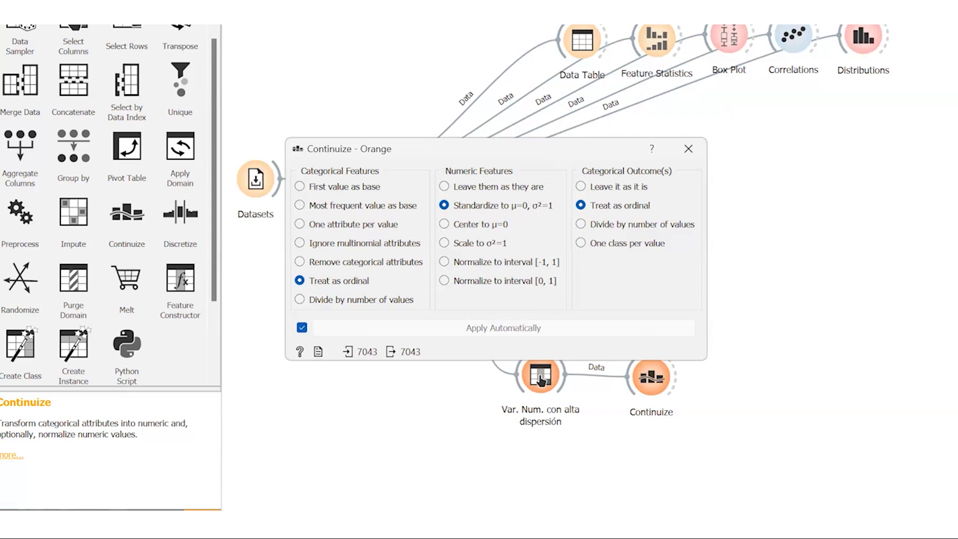
Step: In the Notepad notes, enter "Estandarizar la variable" as the first bullet under "Dispersión Moderada/Alta:"
{"action": "key", "text": "alt+Tab"}
{"action": "type", "text": "E"}
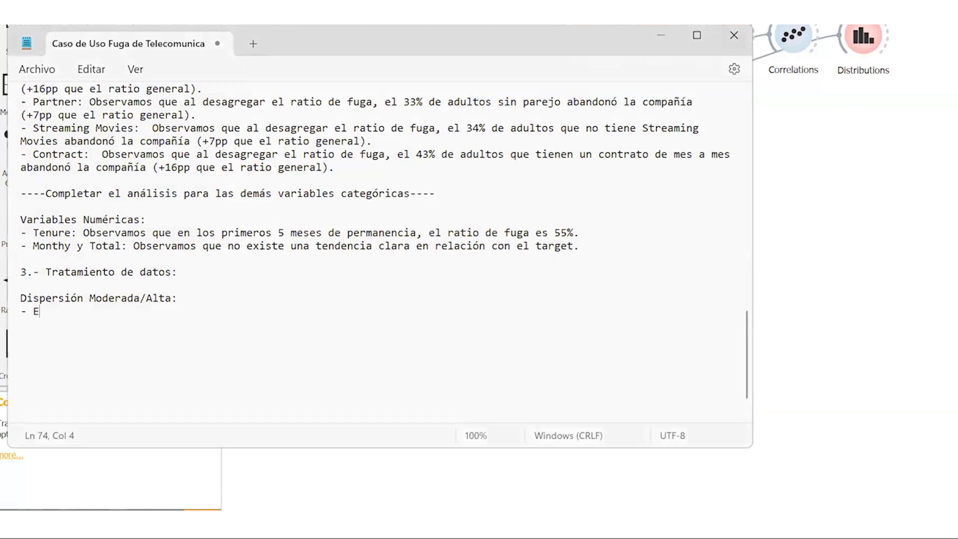
{"action": "type", "text": "standarizar la variable"}
{"action": "key", "text": "Return"}
Step: Start a second bullet under "Dispersión Moderada/Alta:" in the Notepad notes and review the numeric feature options of Orange's Continuize widget
{"action": "type", "text": "-"}
{"action": "key", "text": "alt+Tab"}
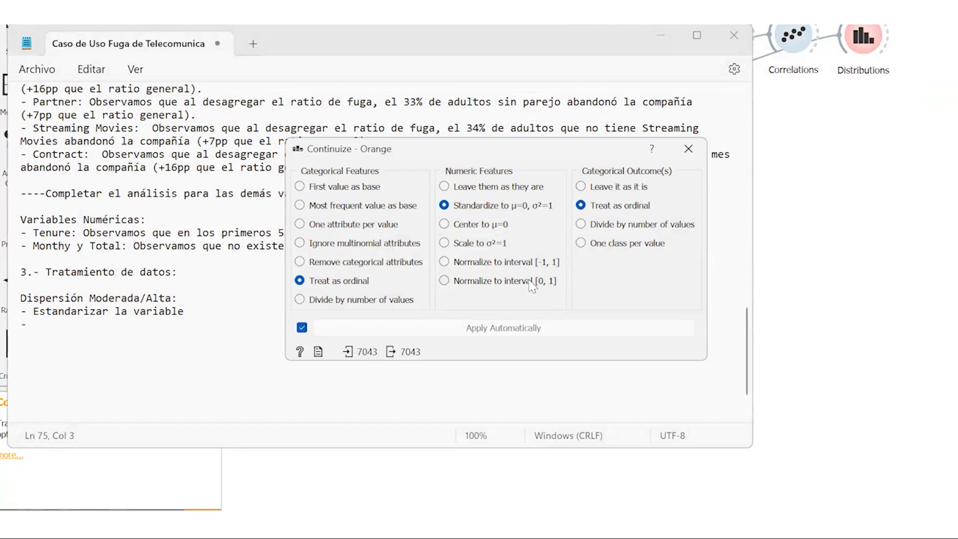
{"action": "key", "text": "alt+Tab"}
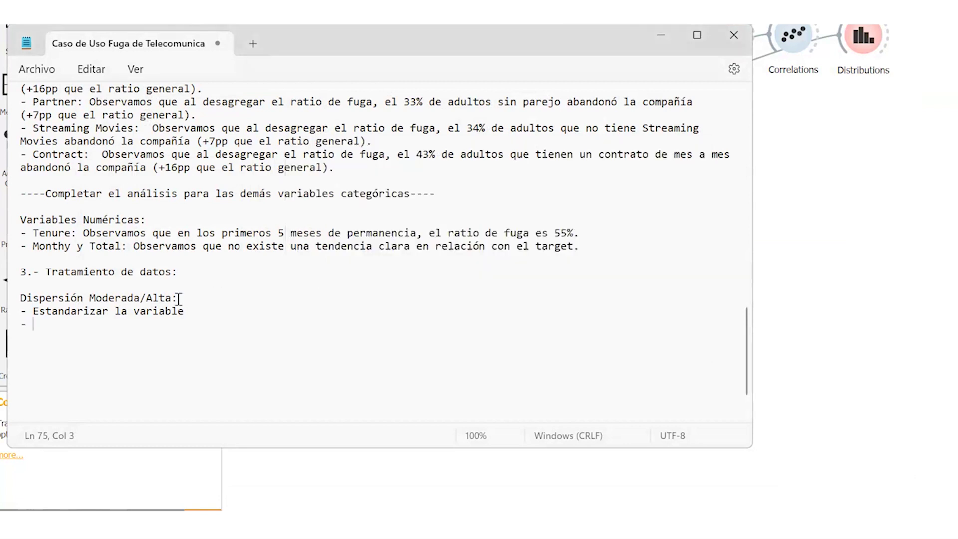
{"action": "key", "text": "alt+Tab"}
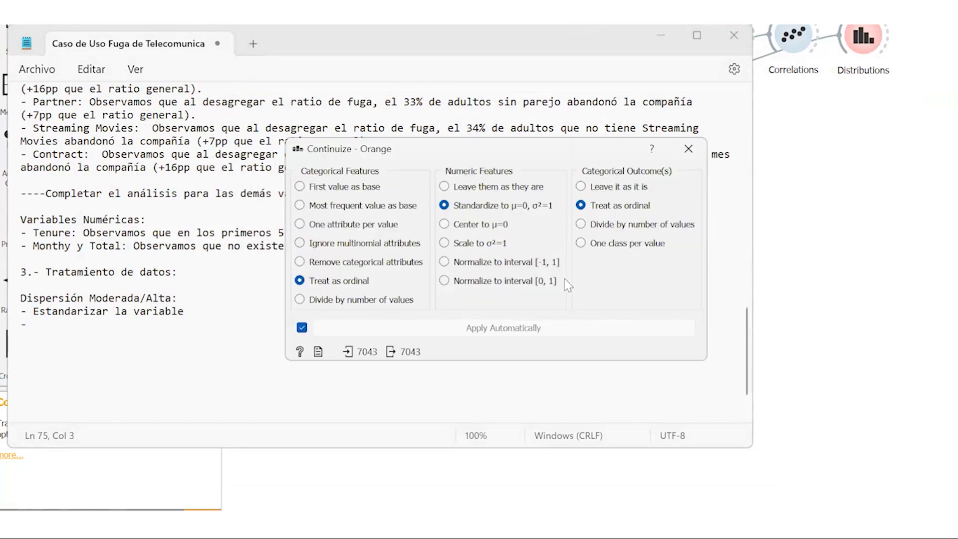
{"action": "left_click", "coordinate": [669, 52]}
{"action": "left_click", "coordinate": [668, 48]}
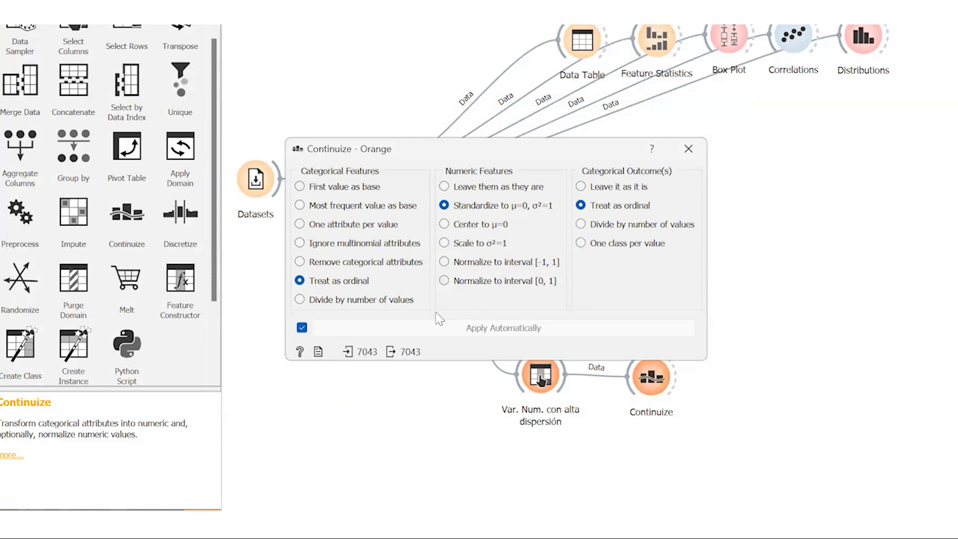
Step: Return to the Notepad notes and enter "Construir rangos" as the second bullet under "Dispersión Moderada/Alta:"
{"action": "key", "text": "alt+Tab"}
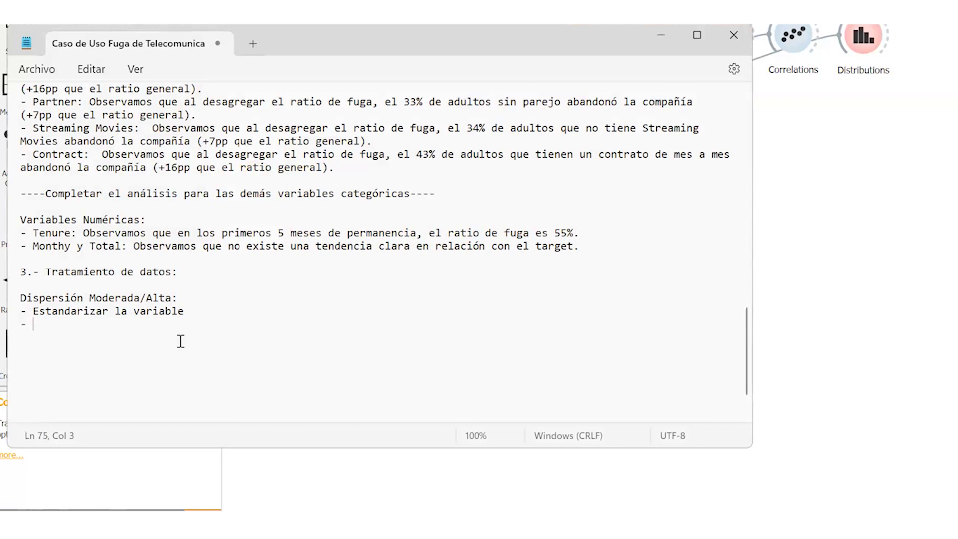
{"action": "type", "text": "Cla"}
{"action": "key", "text": "BackSpace"}
{"action": "key", "text": "BackSpace"}
{"action": "key", "text": "BackSpace"}
{"action": "type", "text": "Cla"}
{"action": "key", "text": "BackSpace"}
{"action": "key", "text": "BackSpace"}
{"action": "type", "text": "onstruir rang"}
{"action": "key", "text": "BackSpace"}
{"action": "key", "text": "BackSpace"}
{"action": "type", "text": "ngos"}
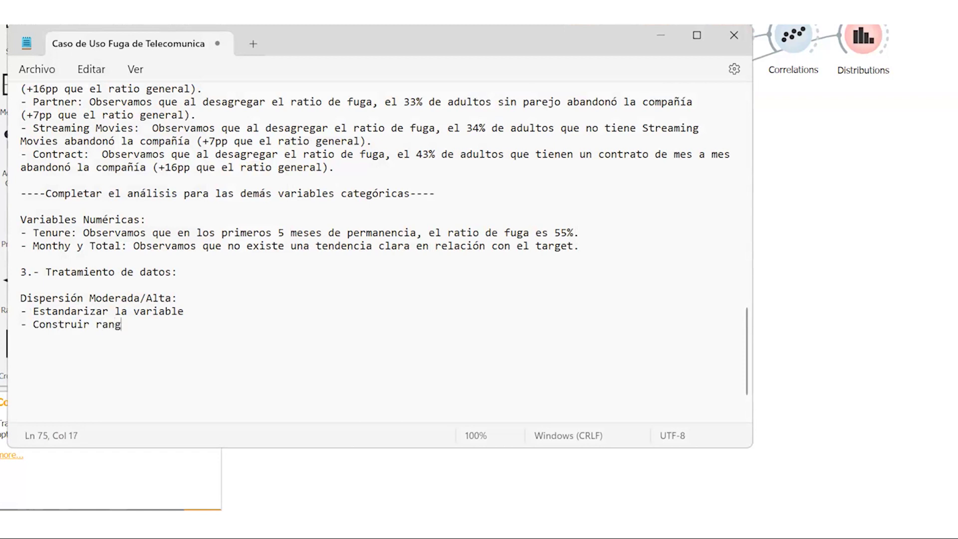
Step: Switch to Orange, open the Distributions widget and set the split of the TotalCharges chart to (None)
{"action": "left_click", "coordinate": [830, 285]}
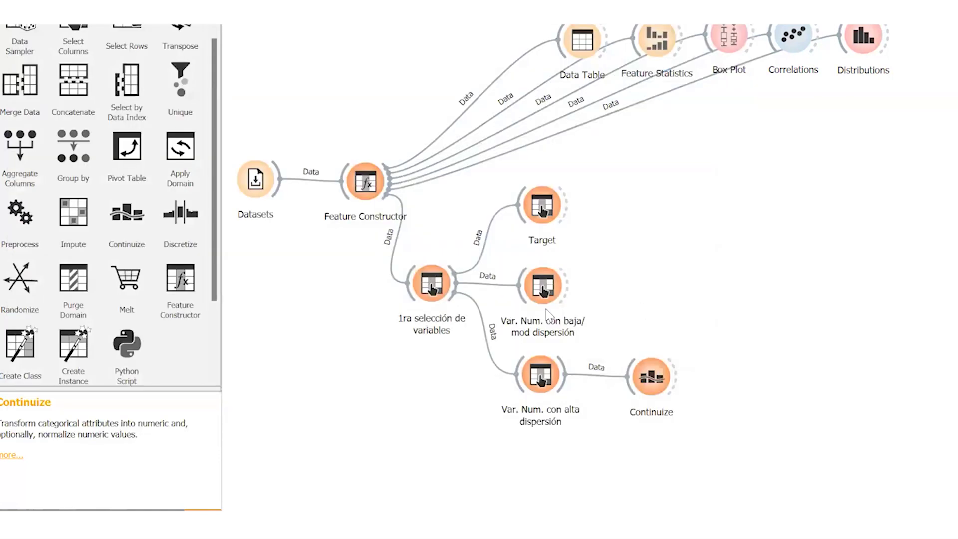
{"action": "double_click", "coordinate": [857, 44]}
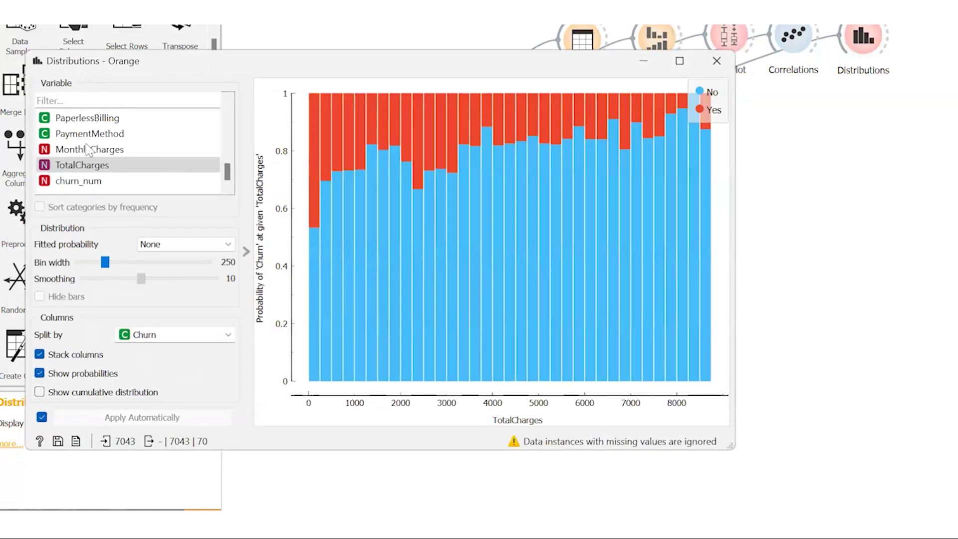
{"action": "left_click", "coordinate": [153, 335]}
{"action": "left_click", "coordinate": [144, 352]}
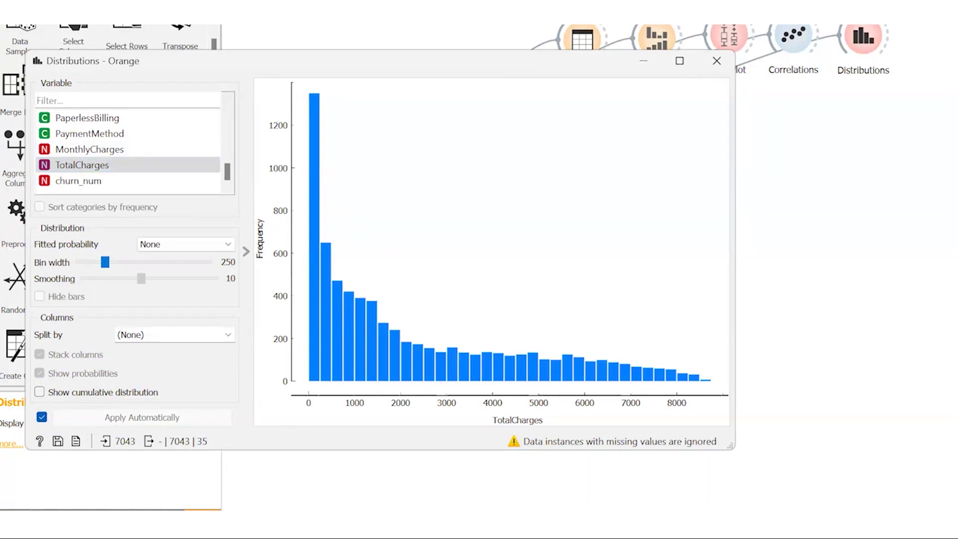
Step: Examine TotalCharges in Feature Statistics and inspect the upper bins of its frequency histogram, then minimize the chart
{"action": "left_click", "coordinate": [624, 464]}
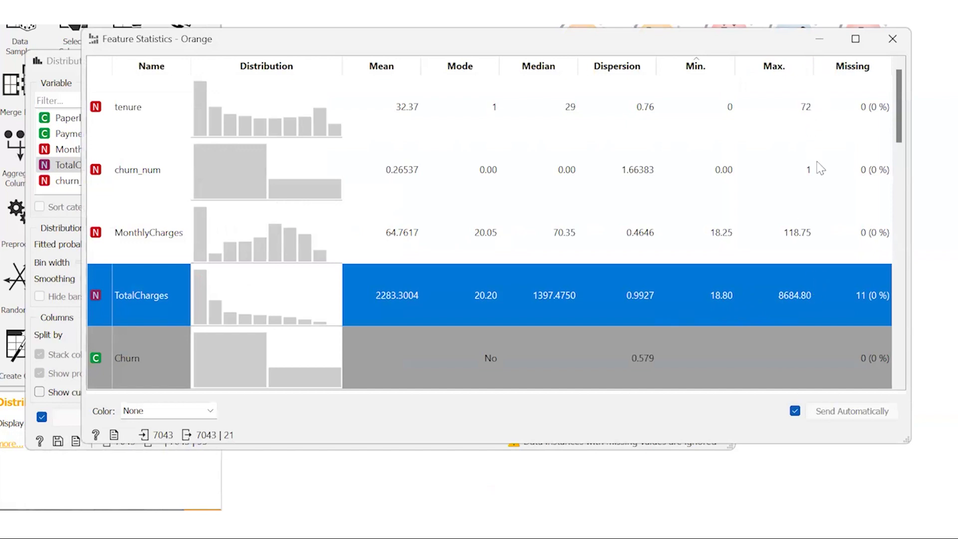
{"action": "left_click", "coordinate": [819, 39]}
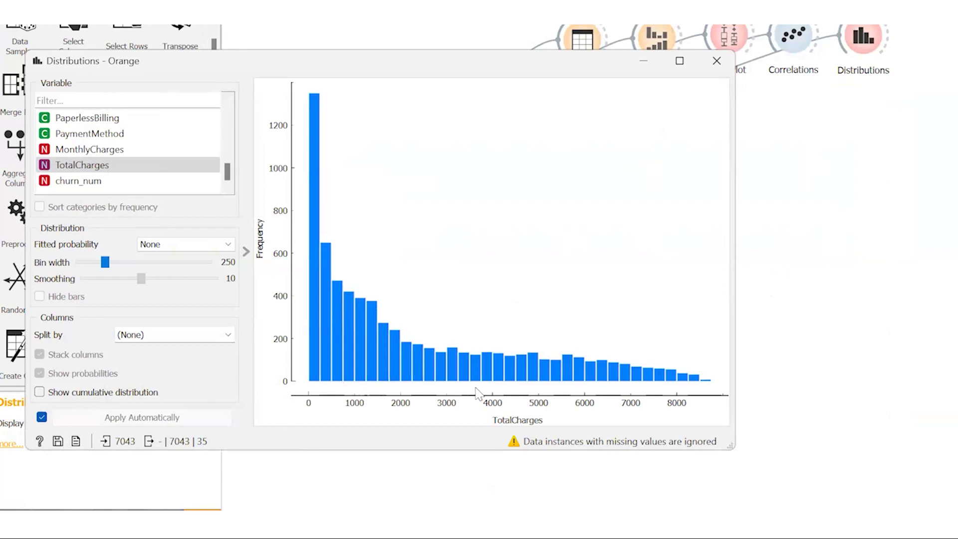
{"action": "mouse_move", "coordinate": [580, 375]}
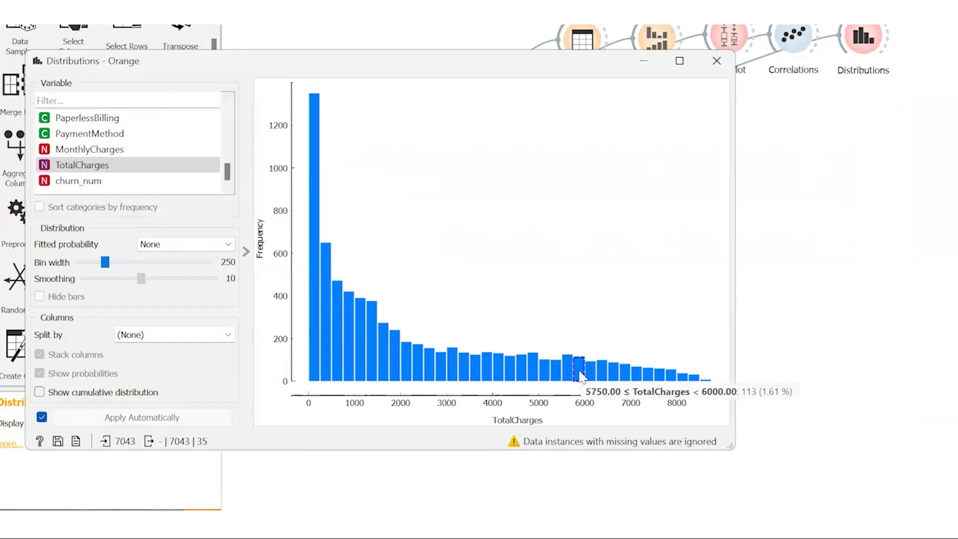
{"action": "mouse_move", "coordinate": [703, 383]}
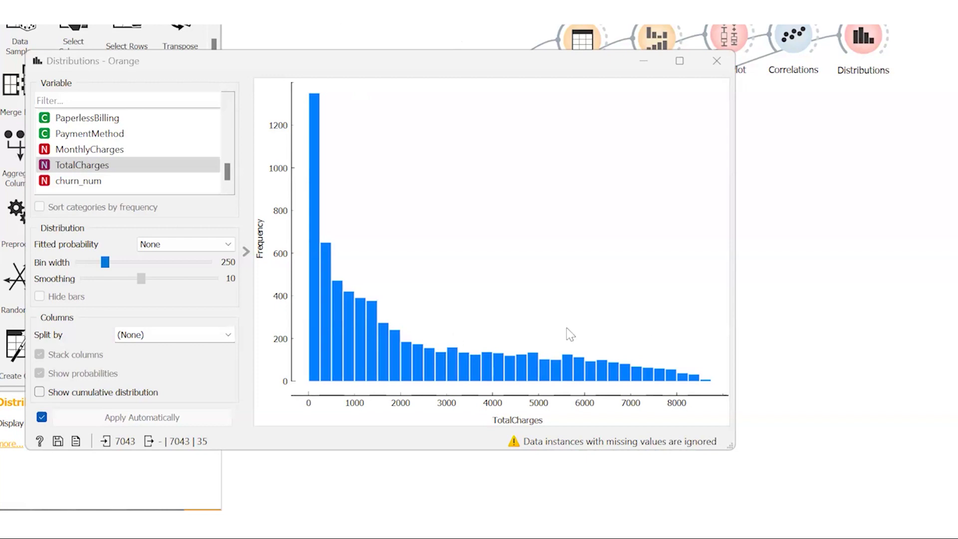
{"action": "left_click", "coordinate": [633, 62]}
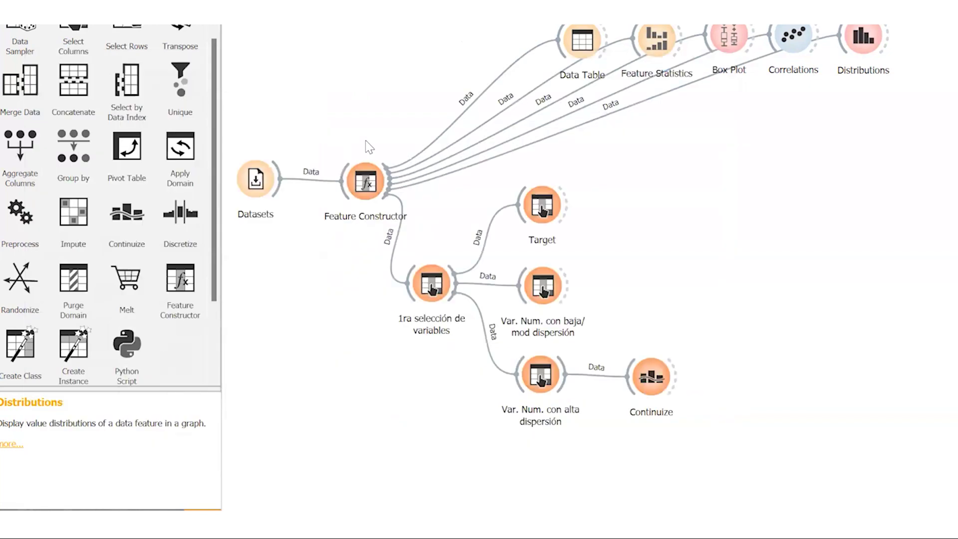
Step: Check the variable selection in "Var. Num. con alta dispersión" and the numeric feature treatment set in its Continuize widget
{"action": "left_click", "coordinate": [644, 385]}
{"action": "double_click", "coordinate": [540, 375]}
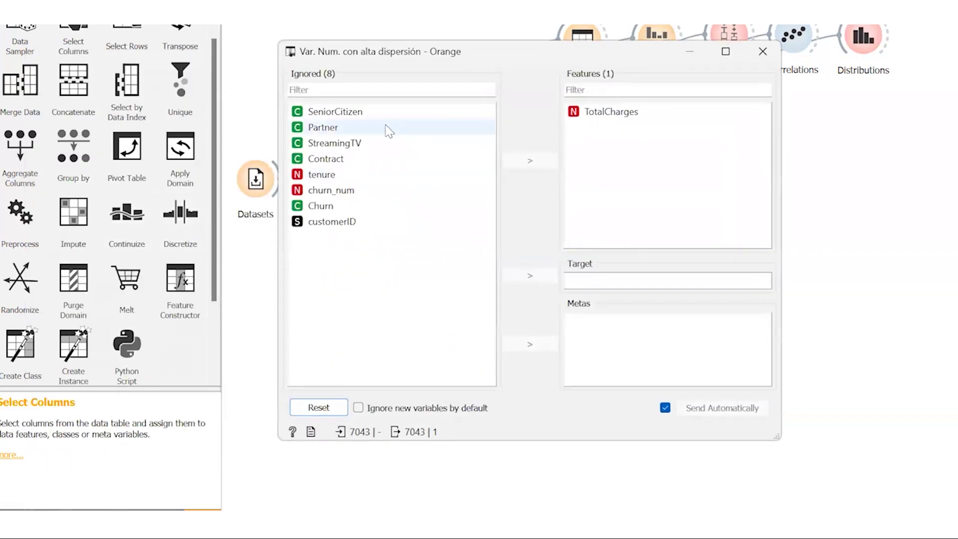
{"action": "left_click", "coordinate": [763, 51]}
{"action": "double_click", "coordinate": [649, 377]}
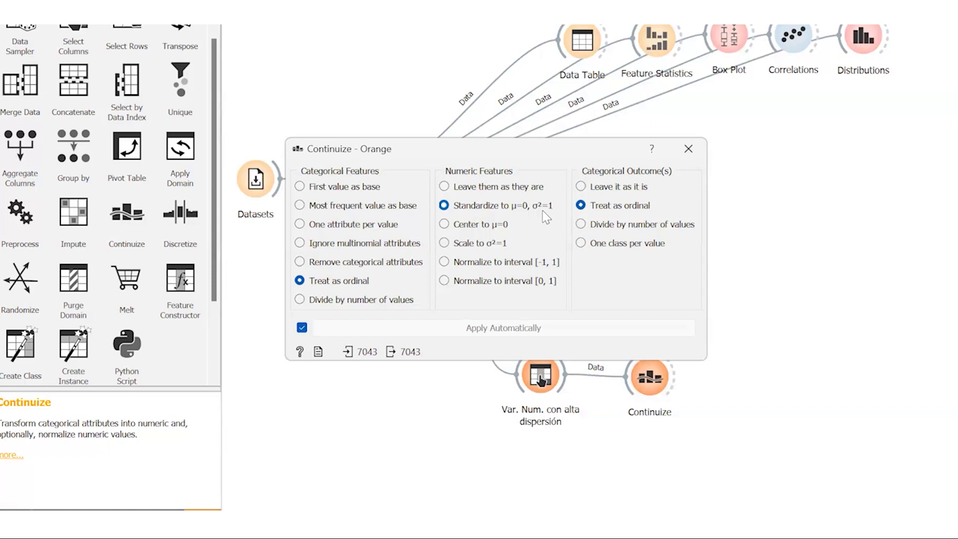
{"action": "left_click", "coordinate": [688, 148]}
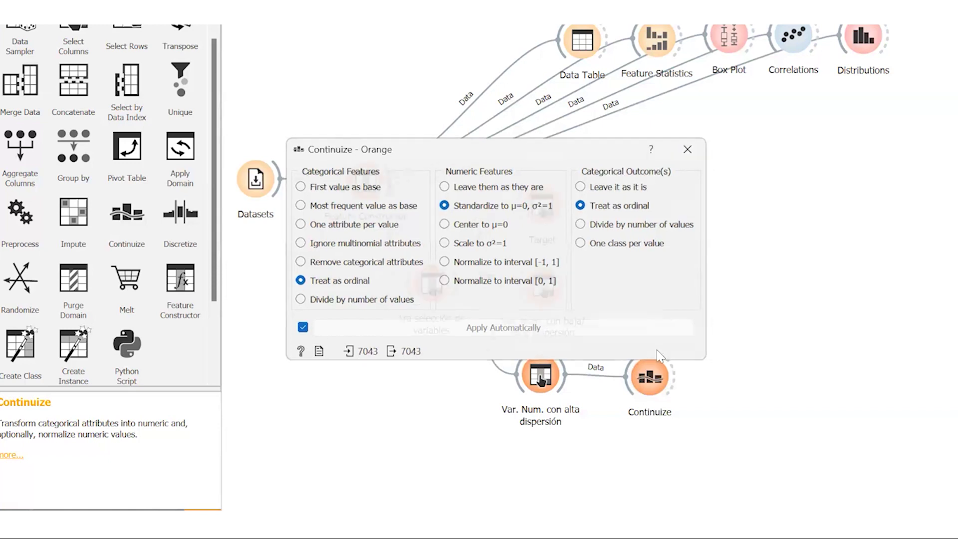
Step: Add a Feature Constructor widget fed by "Var. Num. con baja/mod dispersión" and shift the Continuize widget slightly on the canvas
{"action": "left_click", "coordinate": [551, 291]}
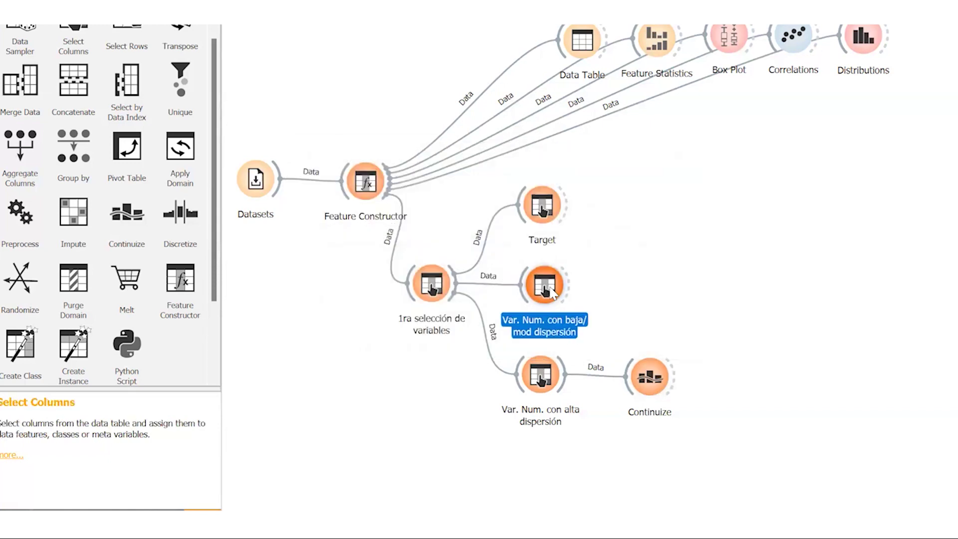
{"action": "left_click_drag", "start_coordinate": [179, 280], "coordinate": [664, 297]}
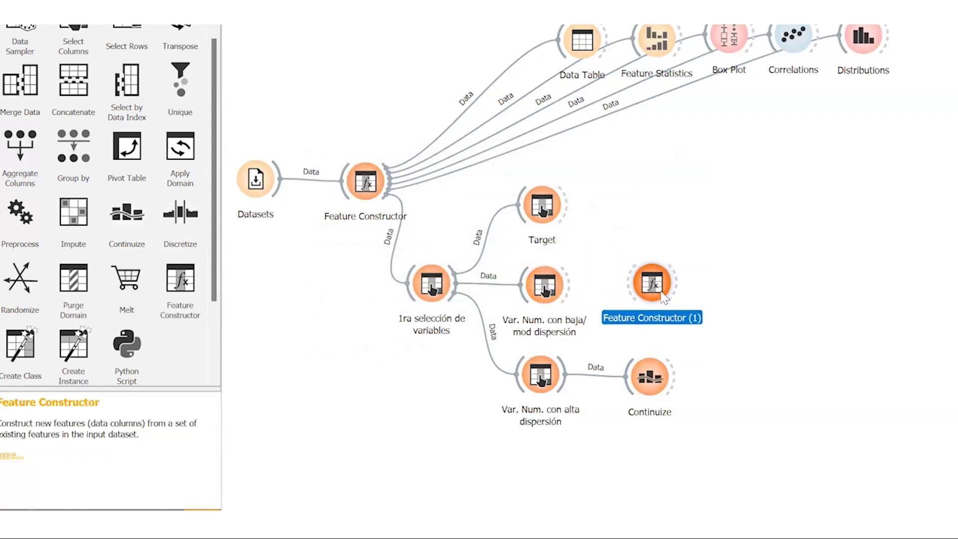
{"action": "left_click_drag", "start_coordinate": [570, 287], "coordinate": [648, 289]}
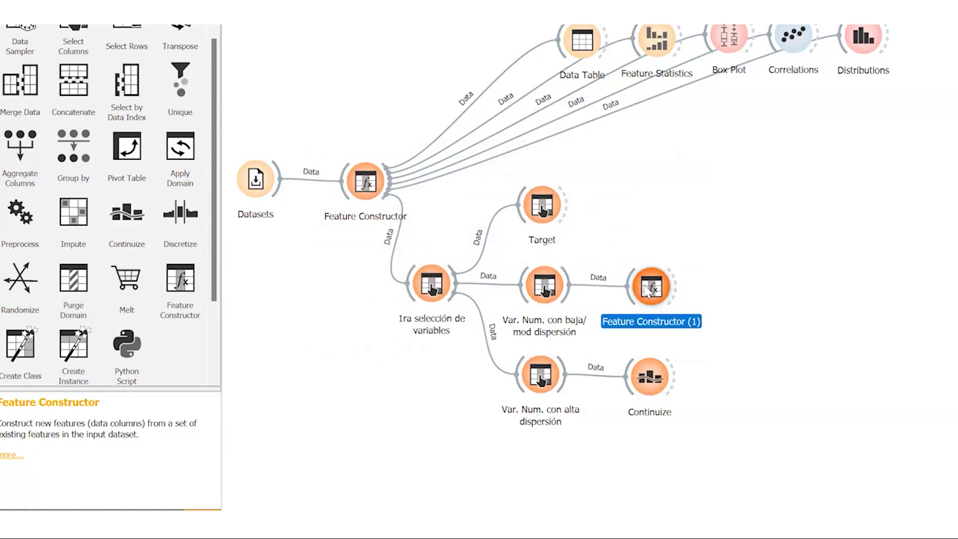
{"action": "left_click", "coordinate": [727, 422]}
{"action": "left_click", "coordinate": [667, 380]}
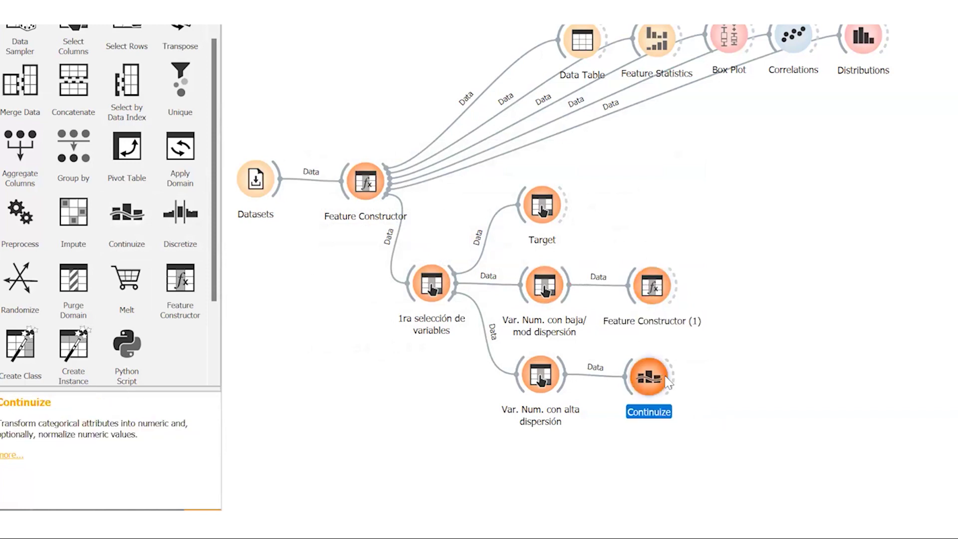
{"action": "left_click_drag", "start_coordinate": [667, 380], "coordinate": [674, 383]}
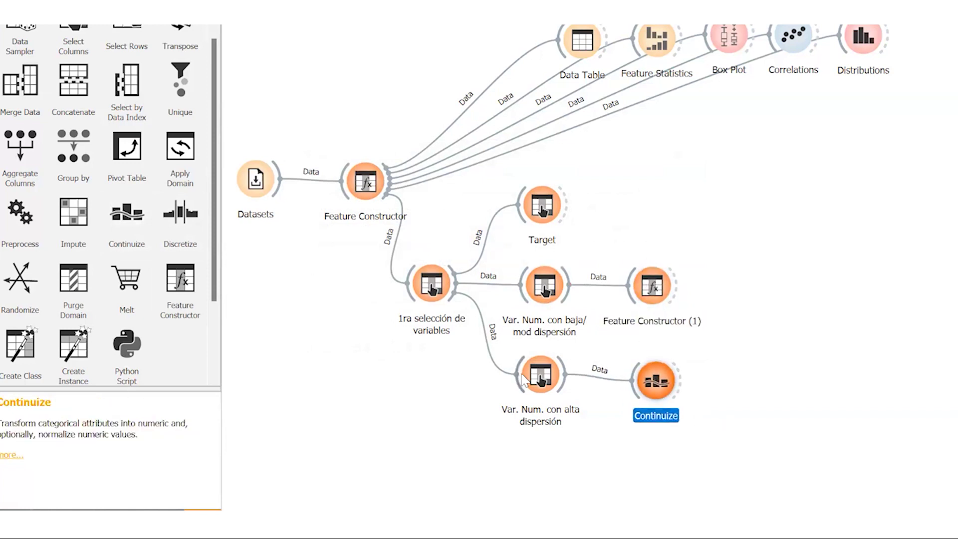
{"action": "mouse_move", "coordinate": [527, 378]}
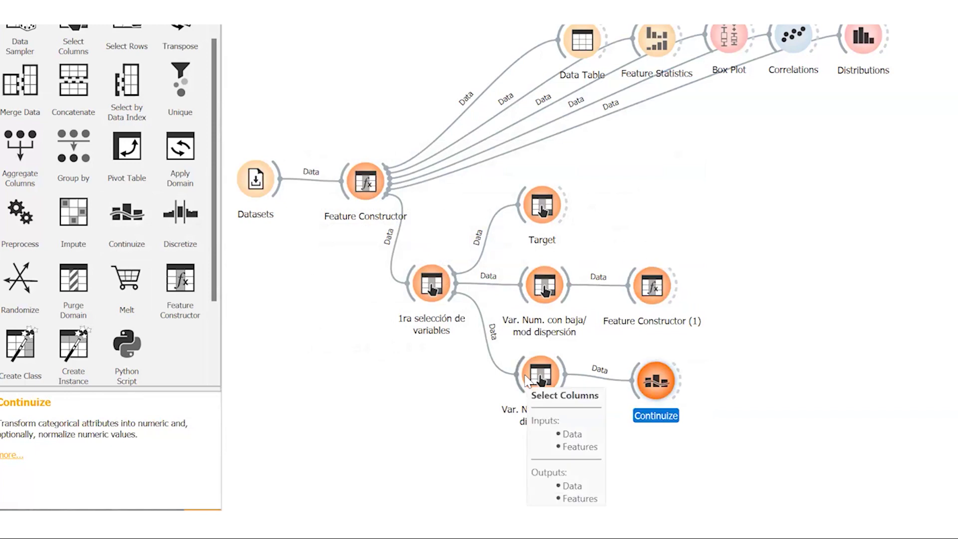